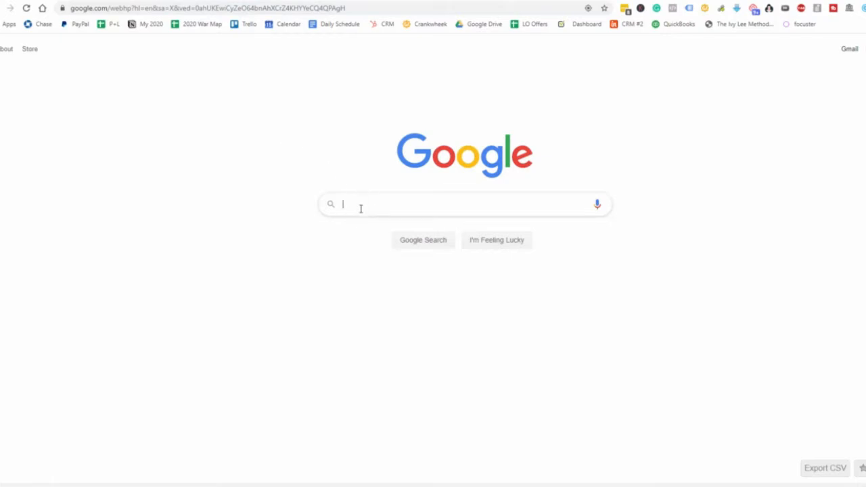
- Search Google for "crawl space cleaning san diego"
{"action": "type", "text": "cr"}
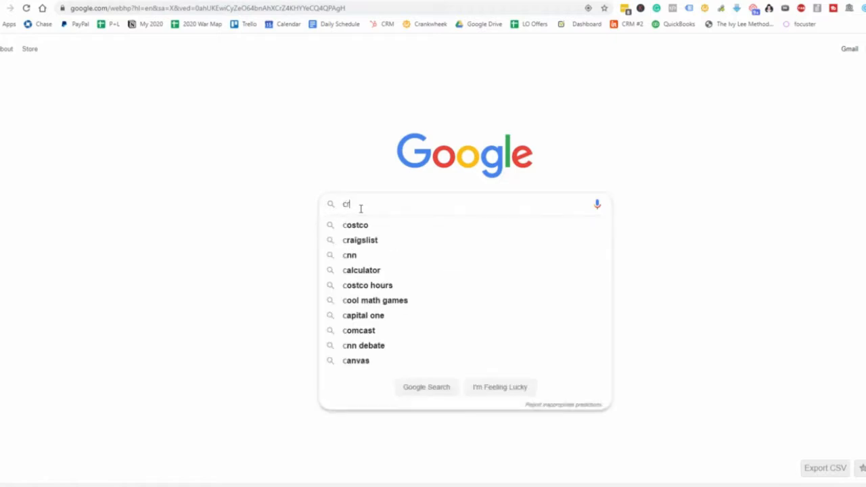
{"action": "type", "text": "awl s"}
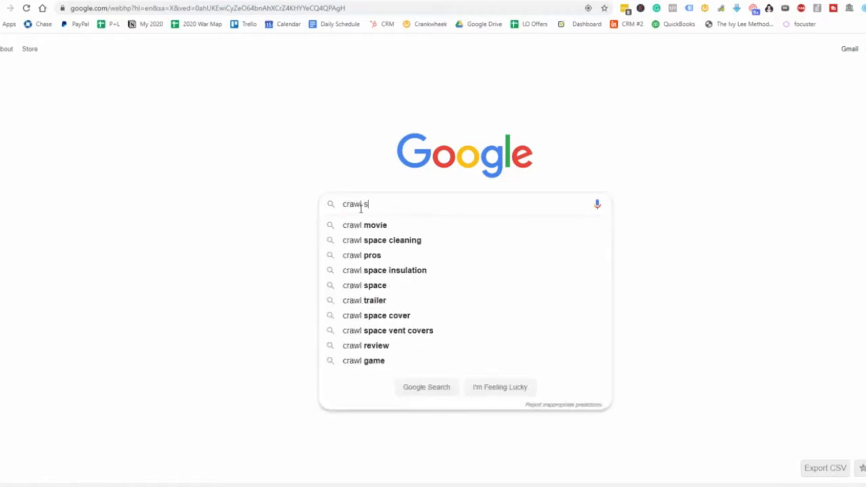
{"action": "type", "text": "pace clea"}
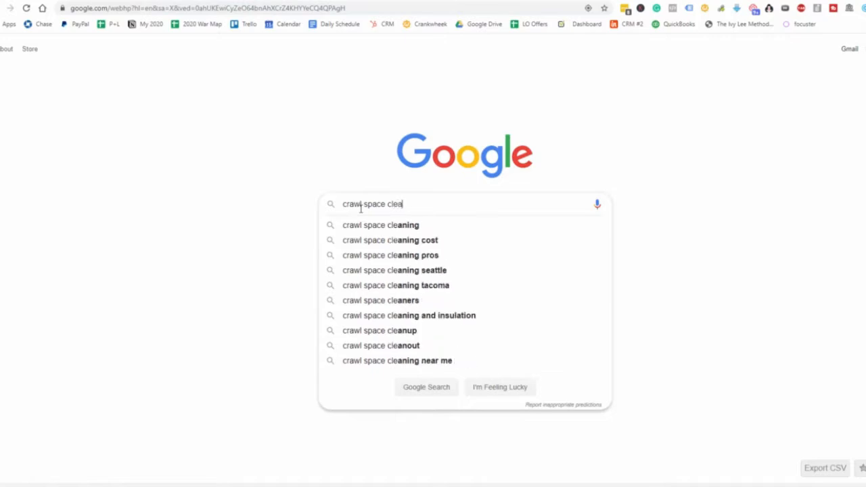
{"action": "type", "text": "ning "}
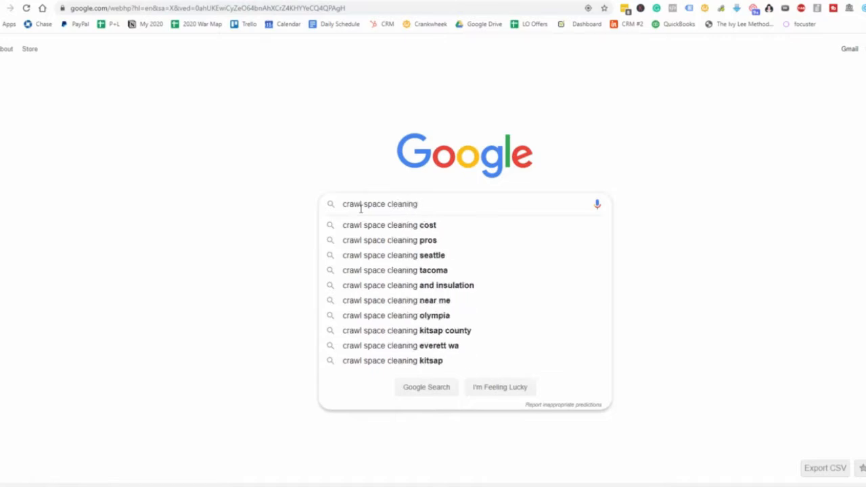
{"action": "type", "text": "los an"}
{"action": "key", "text": "BackSpace"}
{"action": "key", "text": "BackSpace"}
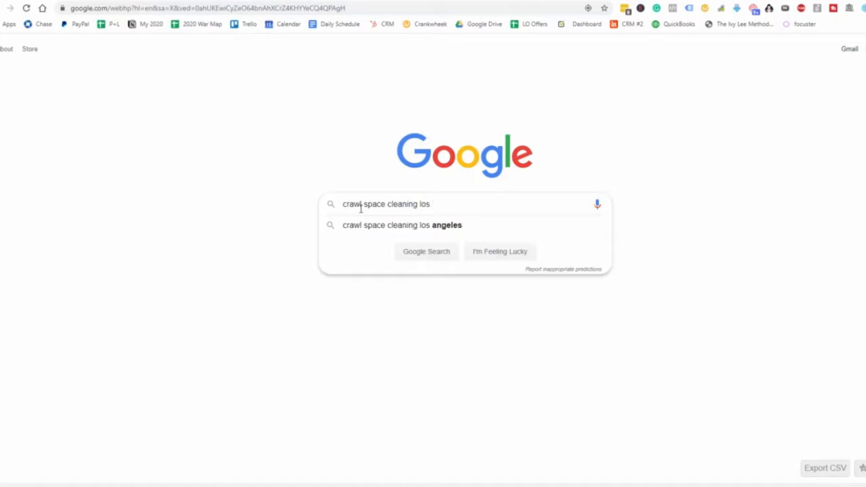
{"action": "key", "text": "BackSpace"}
{"action": "key", "text": "BackSpace"}
{"action": "key", "text": "BackSpace"}
{"action": "type", "text": "san diego"}
{"action": "key", "text": "Return"}
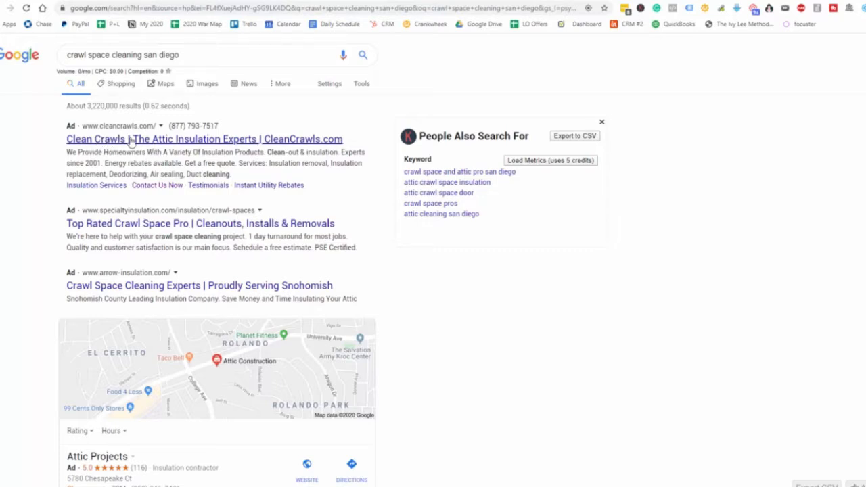
- Examine the first ad's description and look through the ads, map listings and organic results for San Diego
{"action": "left_click_drag", "start_coordinate": [67, 153], "coordinate": [368, 176]}
{"action": "left_click", "coordinate": [95, 148]}
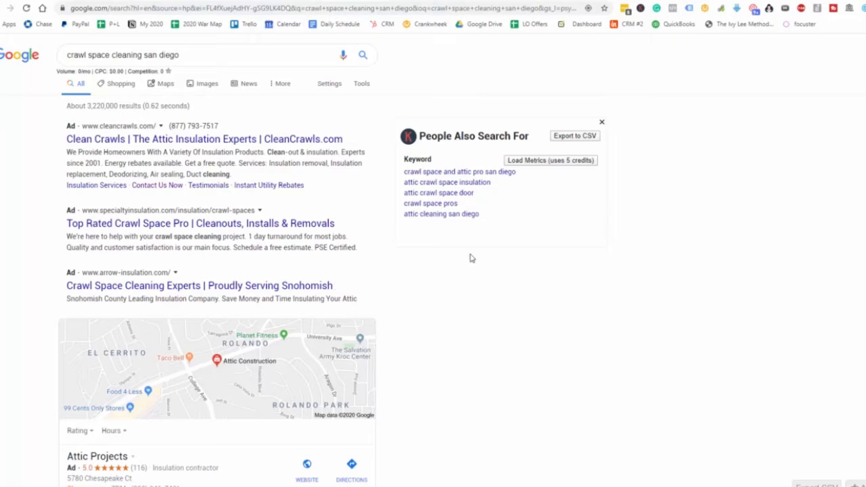
{"action": "scroll", "coordinate": [484, 252], "scroll_direction": "down", "scroll_amount": 10}
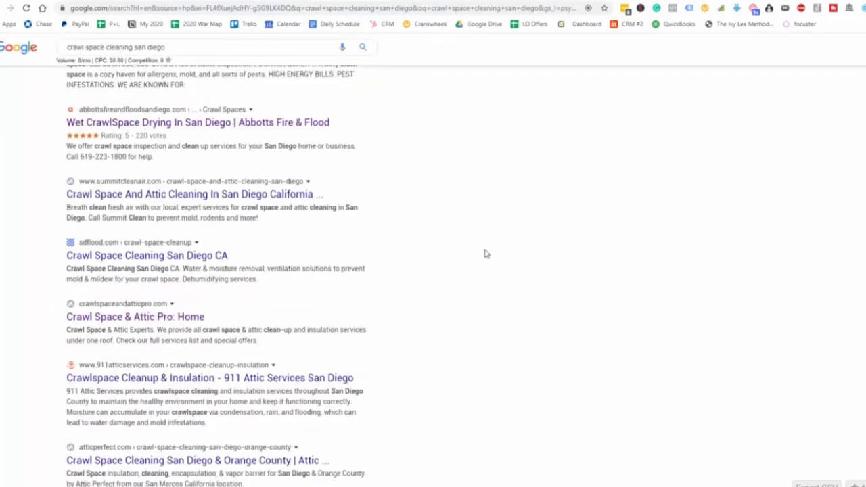
{"action": "scroll", "coordinate": [484, 253], "scroll_direction": "down", "scroll_amount": 6}
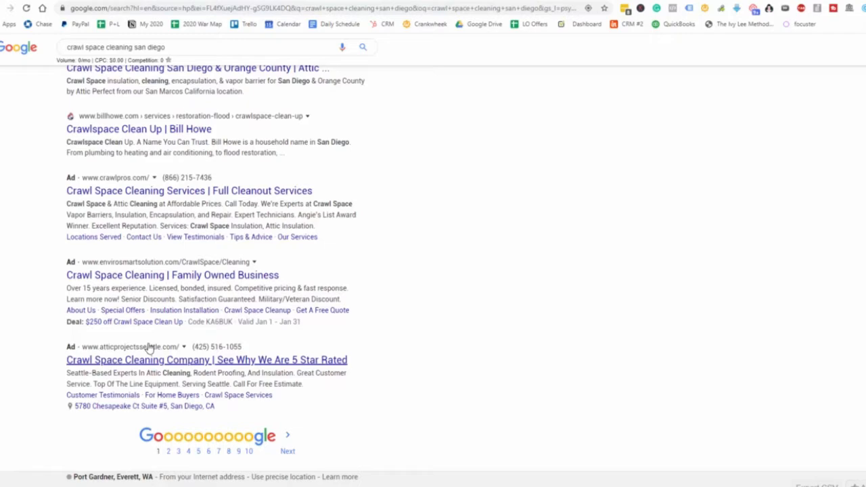
{"action": "scroll", "coordinate": [207, 290], "scroll_direction": "up", "scroll_amount": 6}
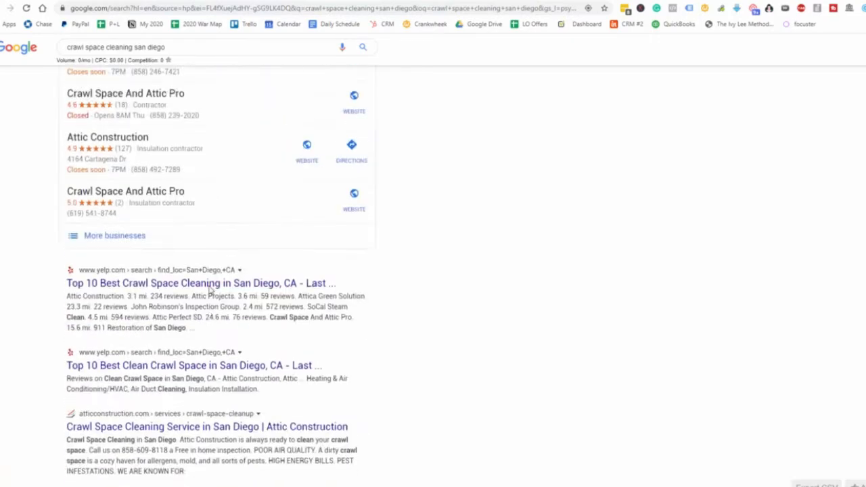
{"action": "scroll", "coordinate": [210, 290], "scroll_direction": "up", "scroll_amount": 8}
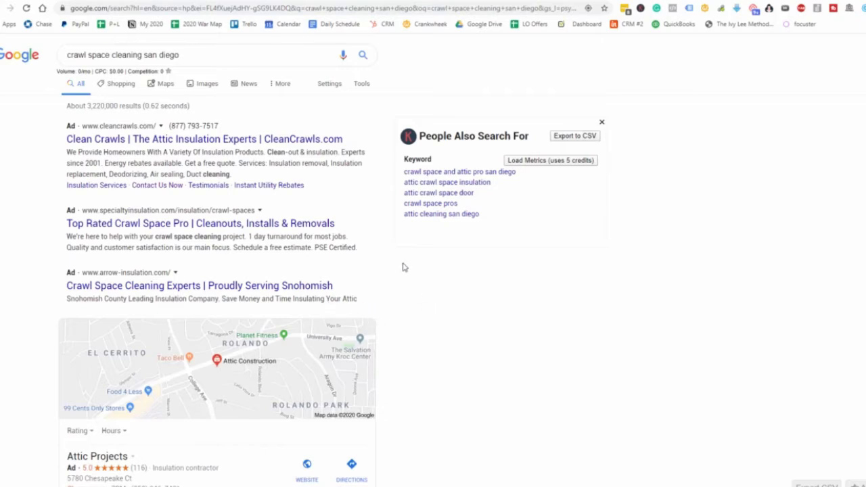
- Replace the city to search for "crawl space cleaning miami" and look through the ads and organic results on the page
{"action": "left_click_drag", "start_coordinate": [195, 54], "coordinate": [144, 60]}
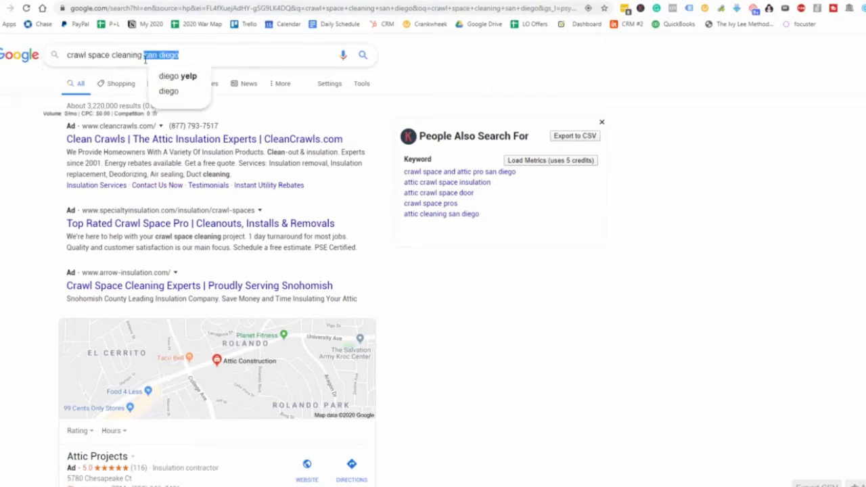
{"action": "key", "text": "BackSpace"}
{"action": "type", "text": "miami"}
{"action": "key", "text": "Return"}
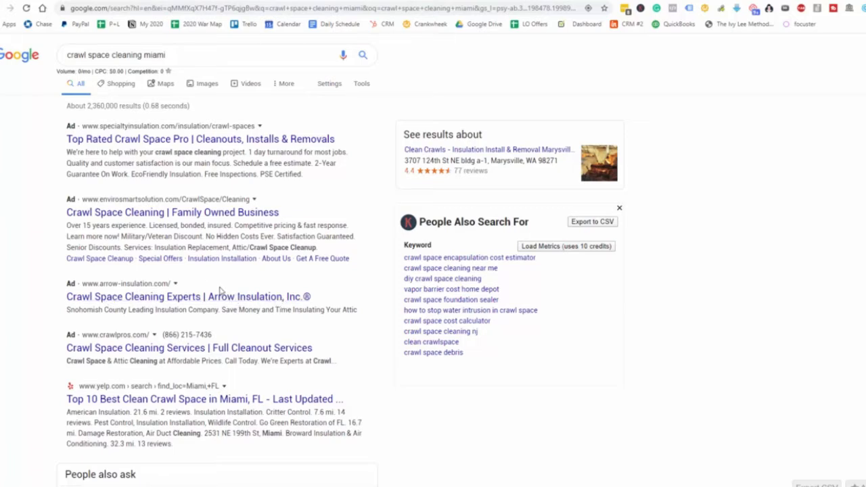
{"action": "scroll", "coordinate": [247, 306], "scroll_direction": "down", "scroll_amount": 1}
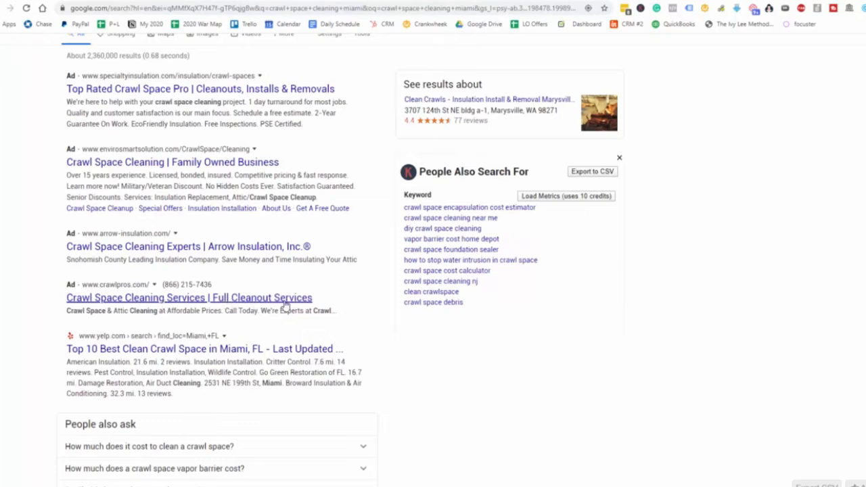
{"action": "scroll", "coordinate": [181, 308], "scroll_direction": "down", "scroll_amount": 1}
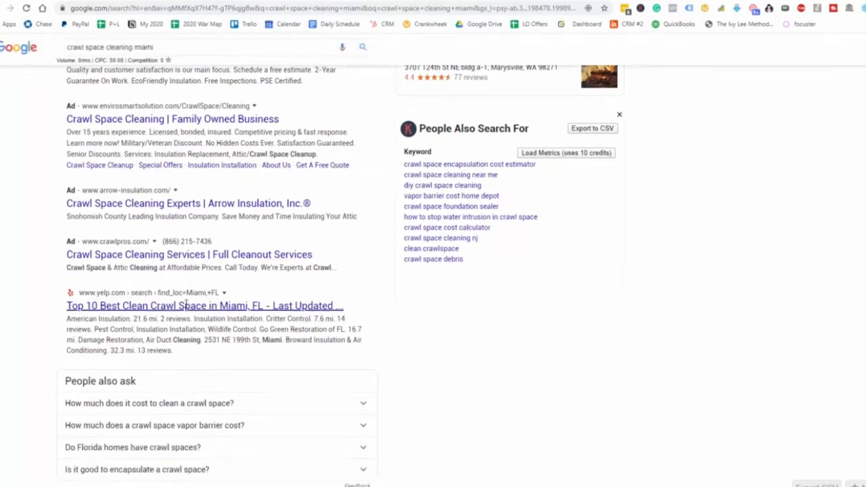
{"action": "scroll", "coordinate": [181, 308], "scroll_direction": "up", "scroll_amount": 2}
{"action": "scroll", "coordinate": [265, 310], "scroll_direction": "down", "scroll_amount": 8}
{"action": "scroll", "coordinate": [429, 331], "scroll_direction": "down", "scroll_amount": 10}
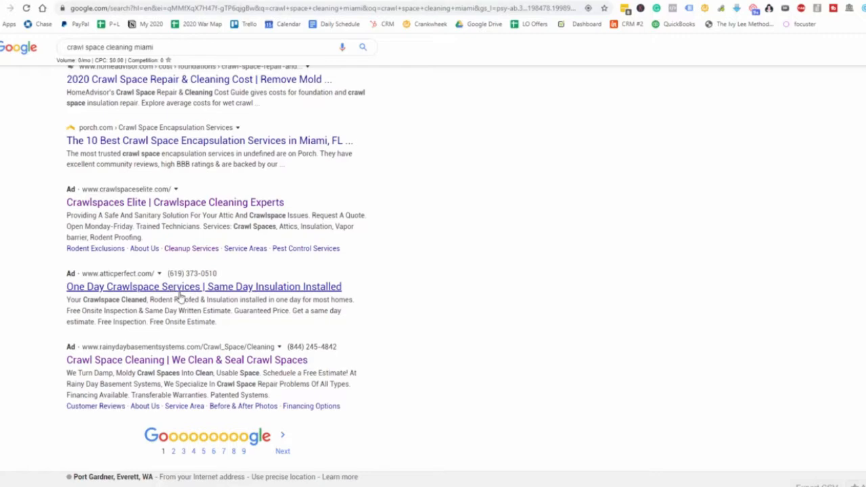
{"action": "scroll", "coordinate": [338, 283], "scroll_direction": "up", "scroll_amount": 10}
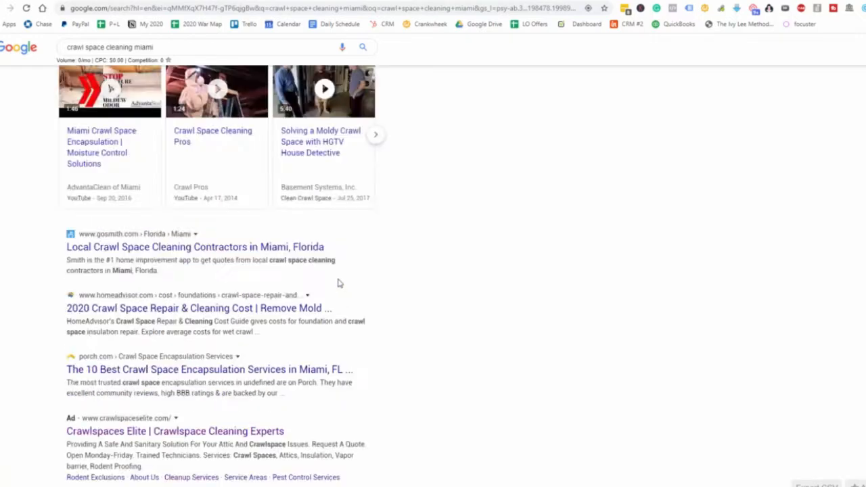
{"action": "scroll", "coordinate": [340, 282], "scroll_direction": "up", "scroll_amount": 5}
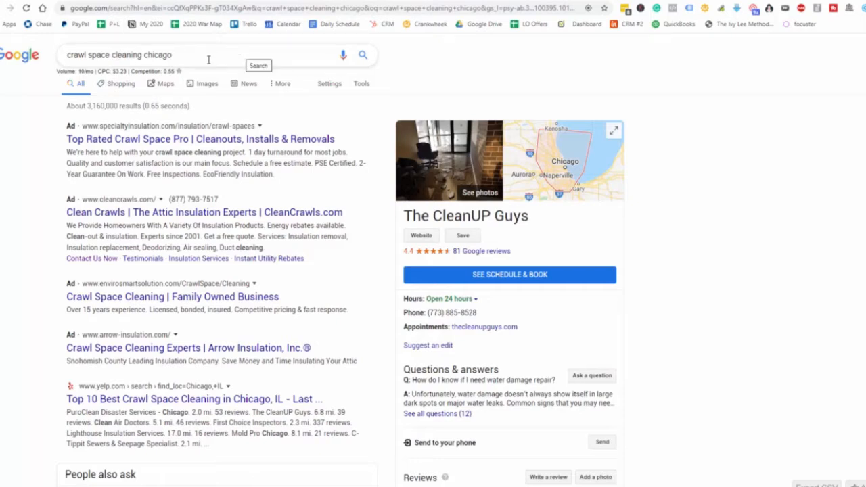
- Replace the city to search for "crawl space cleaning new york" and look through the ads, local listings and organic results
{"action": "left_click_drag", "start_coordinate": [209, 60], "coordinate": [142, 57]}
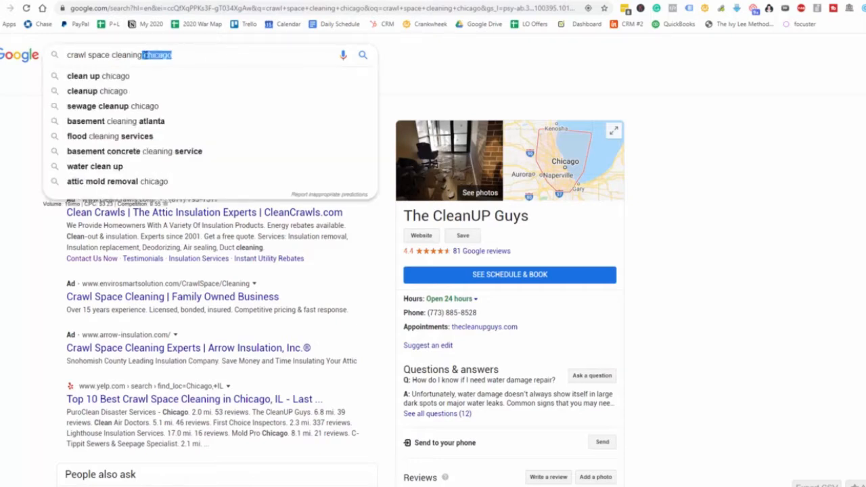
{"action": "key", "text": "BackSpace"}
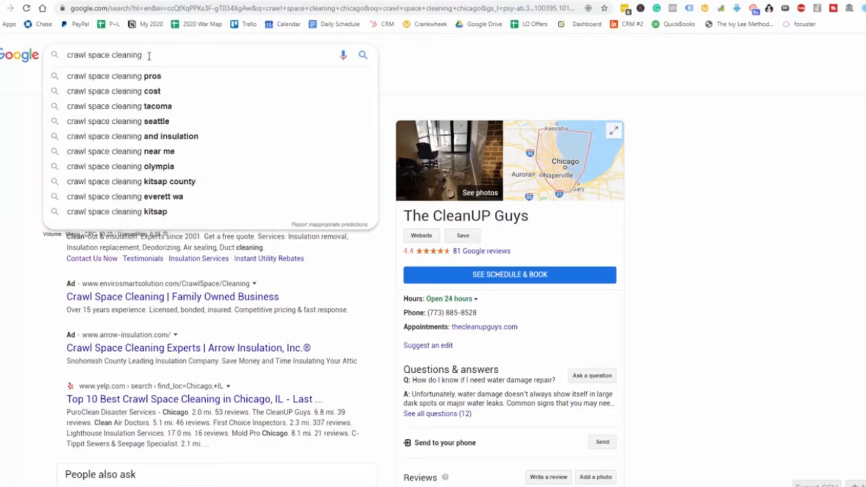
{"action": "type", "text": "new york"}
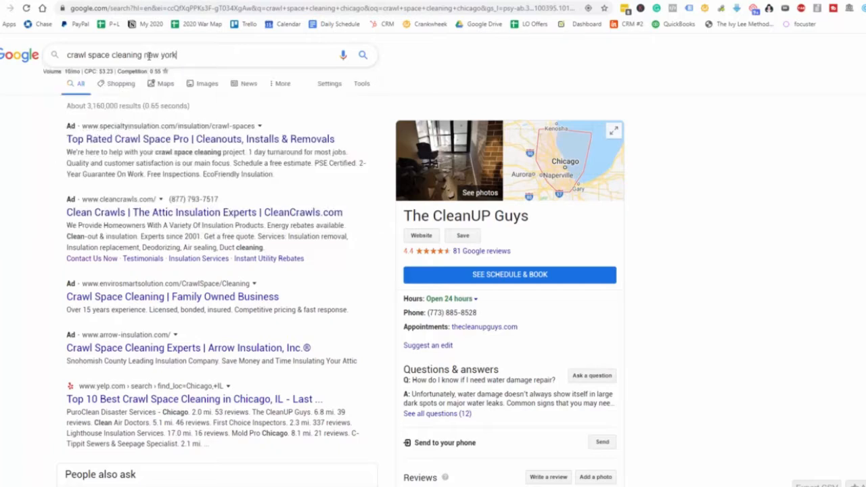
{"action": "key", "text": "Return"}
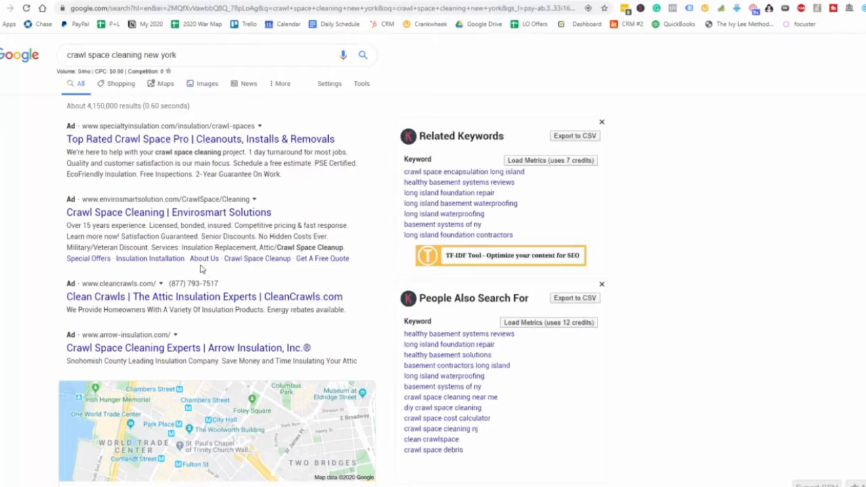
{"action": "scroll", "coordinate": [199, 231], "scroll_direction": "down", "scroll_amount": 5}
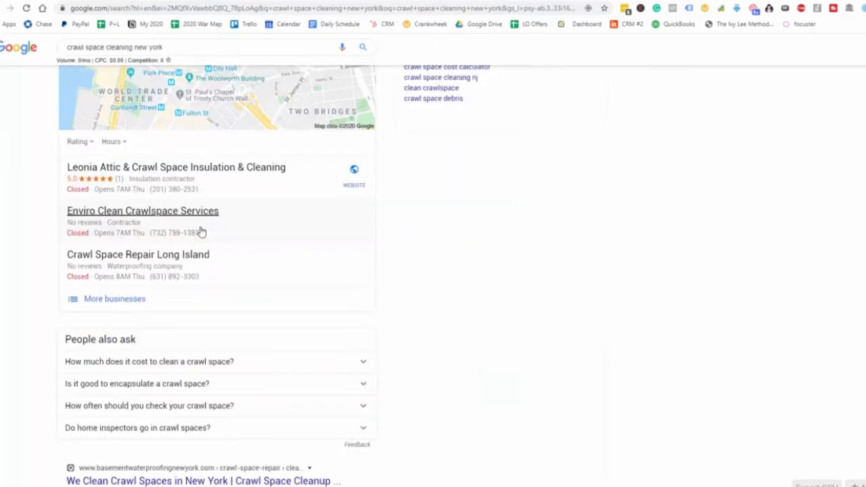
{"action": "scroll", "coordinate": [224, 232], "scroll_direction": "down", "scroll_amount": 4}
{"action": "scroll", "coordinate": [319, 250], "scroll_direction": "down", "scroll_amount": 10}
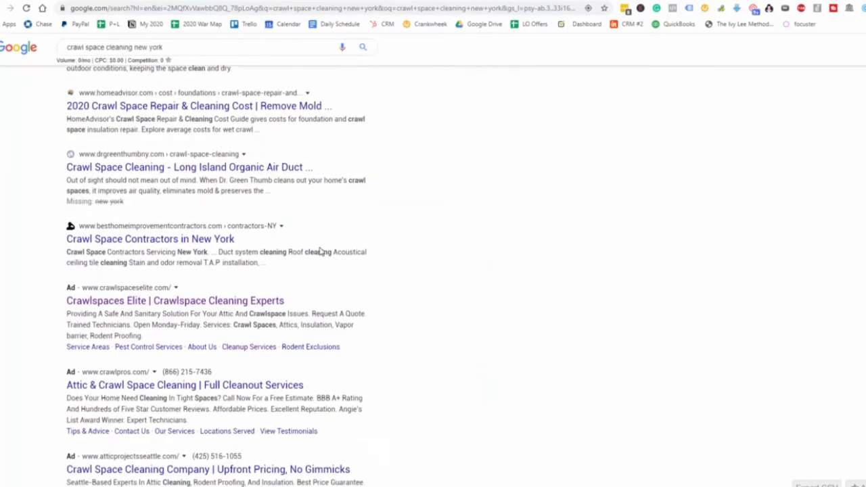
{"action": "scroll", "coordinate": [360, 252], "scroll_direction": "up", "scroll_amount": 4}
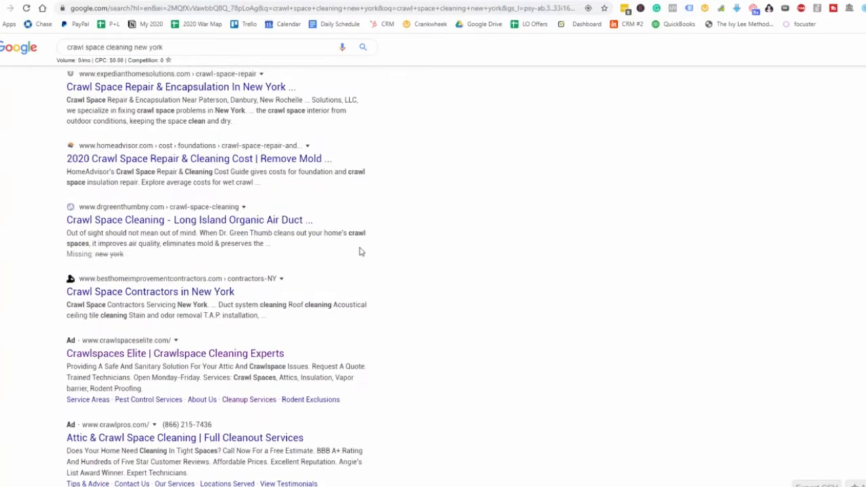
{"action": "scroll", "coordinate": [343, 242], "scroll_direction": "up", "scroll_amount": 15}
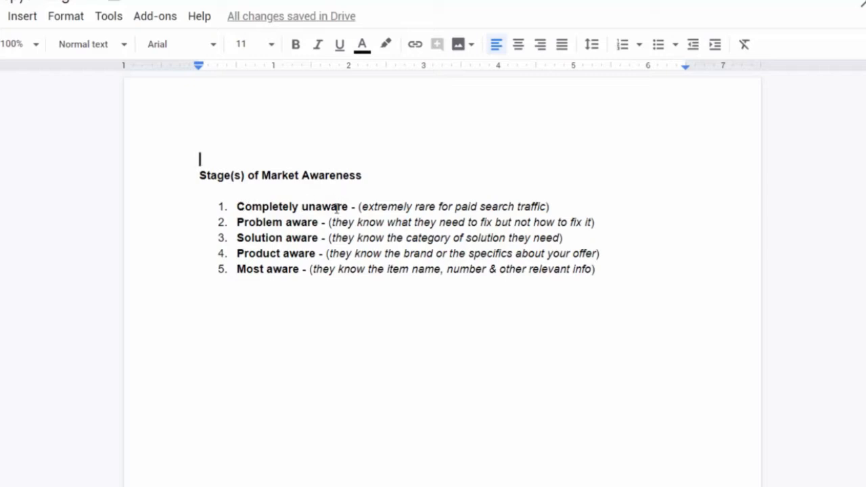
- In the Google Docs document, examine the list of market awareness stages, highlighting "Completely unaware" and "Most aware"
{"action": "left_click", "coordinate": [359, 206]}
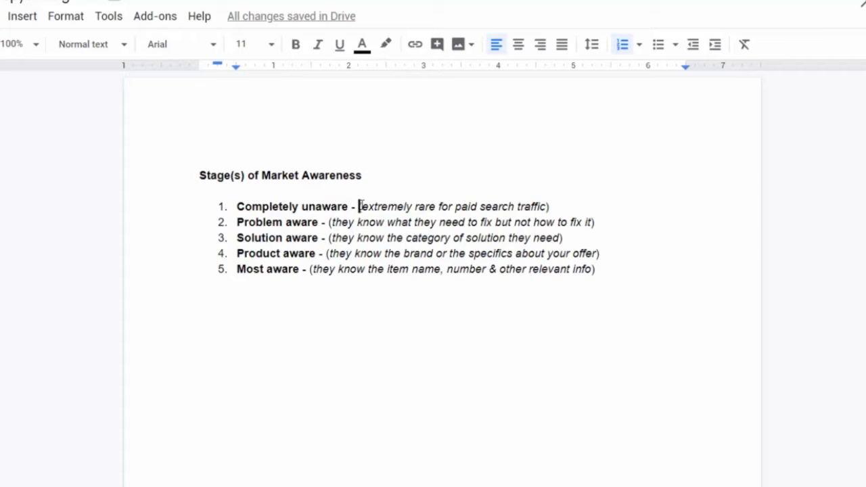
{"action": "key", "text": "Home"}
{"action": "left_click_drag", "start_coordinate": [245, 207], "coordinate": [344, 204]}
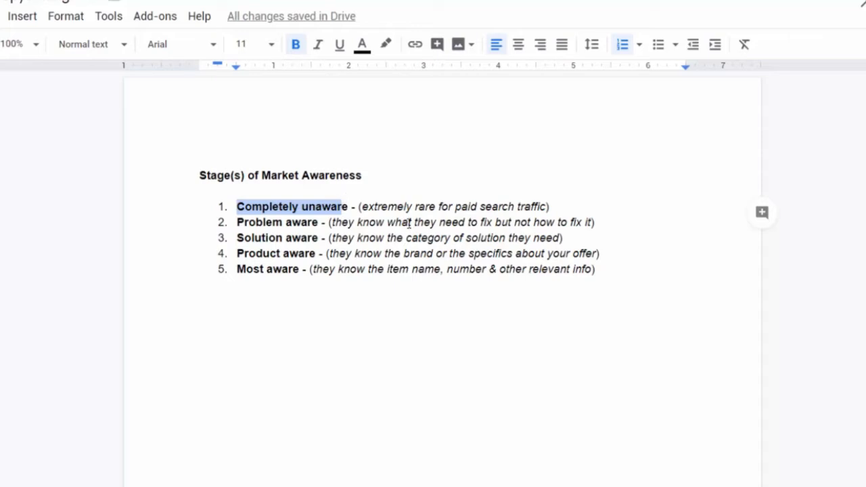
{"action": "left_click", "coordinate": [285, 222]}
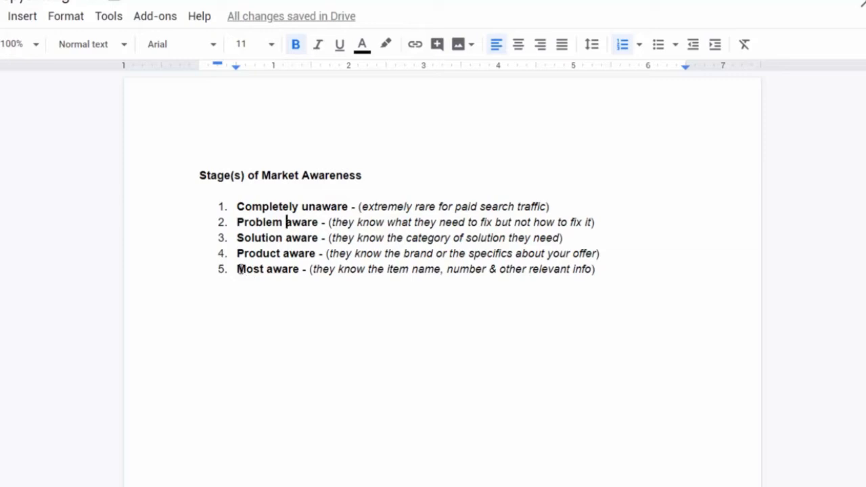
{"action": "left_click_drag", "start_coordinate": [239, 270], "coordinate": [296, 269]}
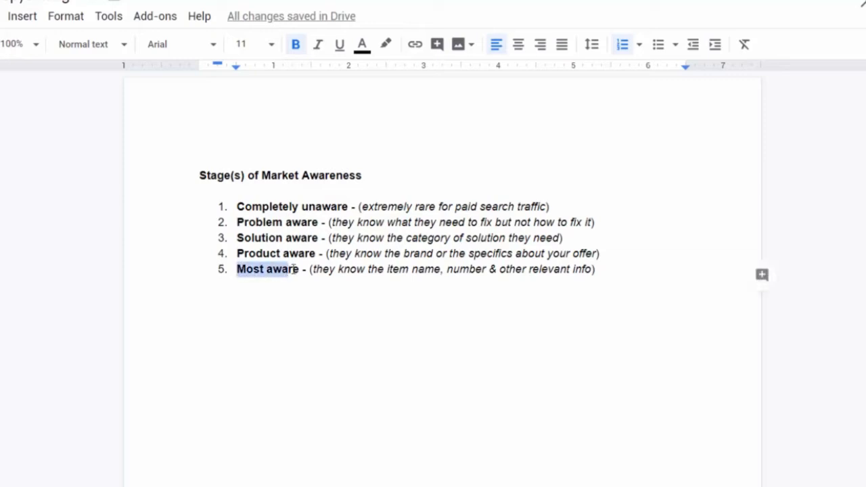
{"action": "left_click", "coordinate": [357, 269]}
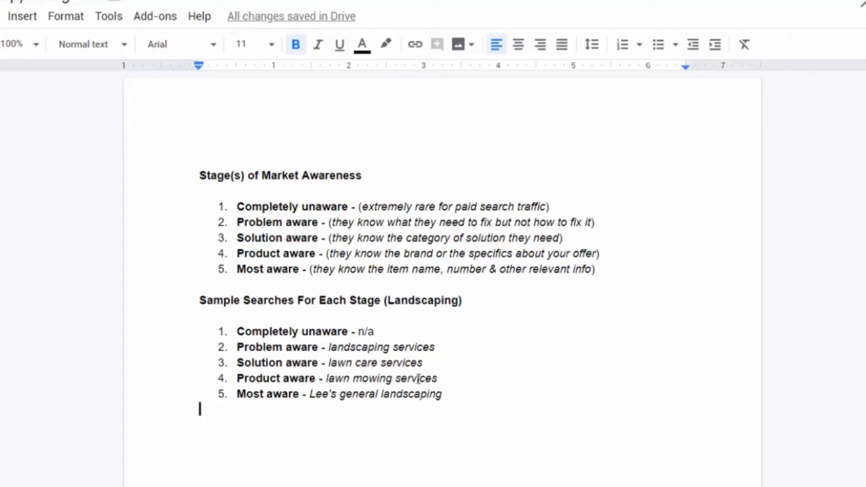
- Examine the landscaping sample searches, highlighting those for the product aware, solution aware and problem aware stages
{"action": "left_click_drag", "start_coordinate": [461, 378], "coordinate": [326, 379]}
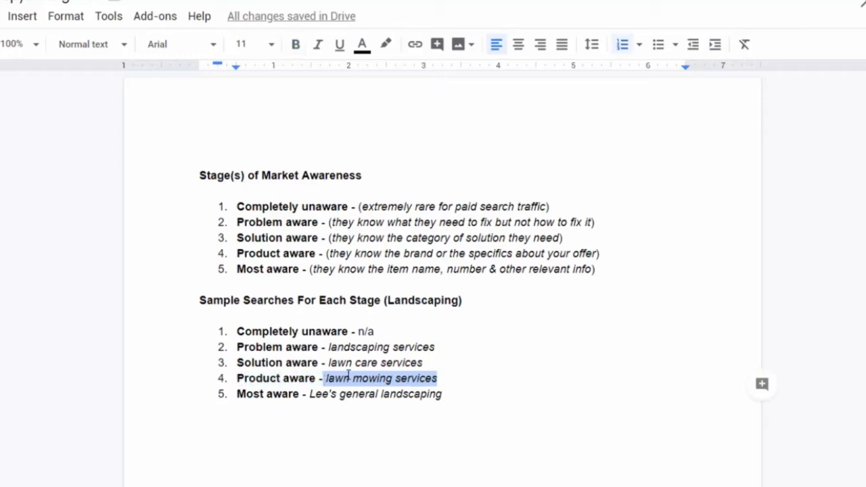
{"action": "left_click", "coordinate": [350, 376]}
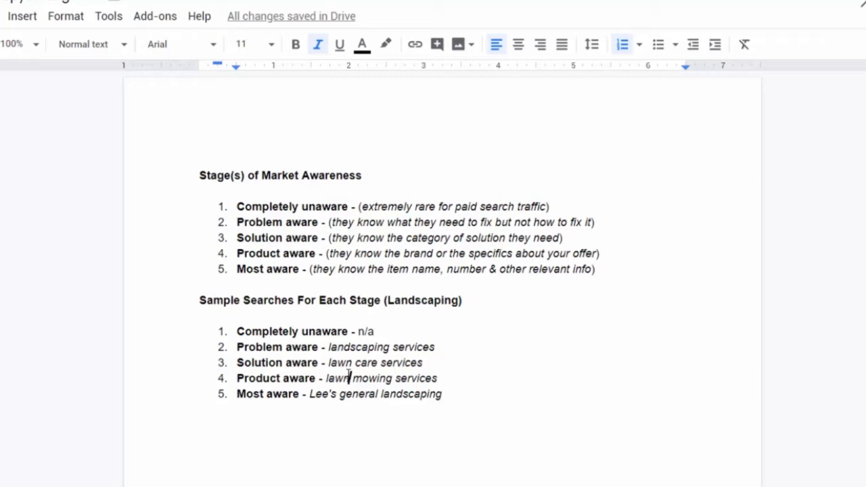
{"action": "left_click", "coordinate": [247, 378]}
{"action": "left_click_drag", "start_coordinate": [437, 378], "coordinate": [237, 379]}
{"action": "left_click", "coordinate": [351, 378]}
{"action": "left_click_drag", "start_coordinate": [424, 363], "coordinate": [332, 363]}
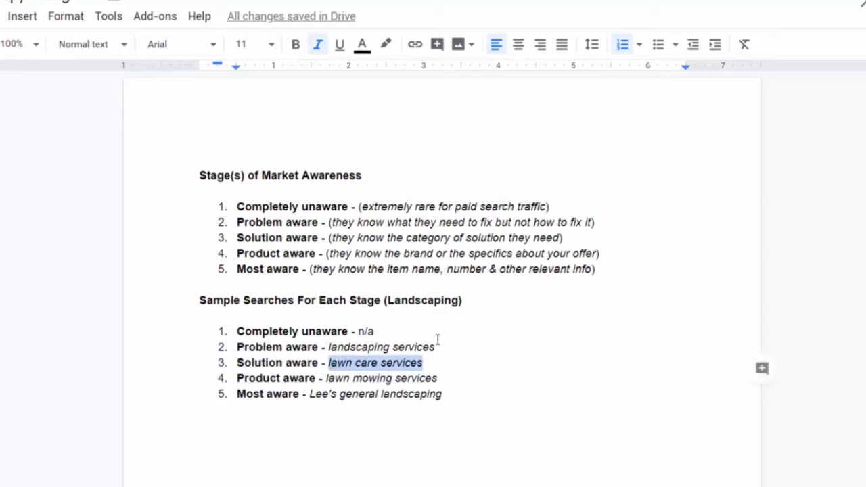
{"action": "mouse_move", "coordinate": [437, 347]}
{"action": "left_mouse_down"}
{"action": "mouse_move", "coordinate": [331, 346]}
{"action": "mouse_move", "coordinate": [438, 348]}
{"action": "left_mouse_up"}
{"action": "left_click", "coordinate": [330, 347]}
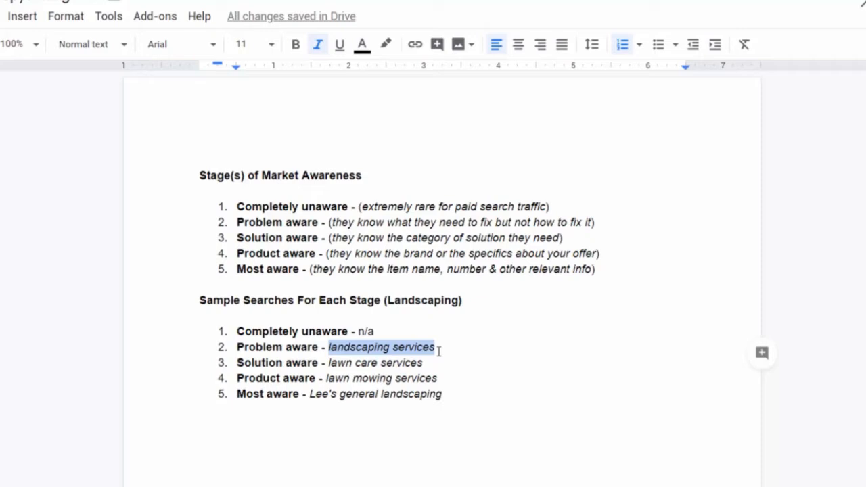
- Examine the landscaping sample searches "lawn care services", "lawn mowing services" and "Lee's general landscaping" by highlighting them one after another
{"action": "left_click", "coordinate": [353, 348]}
{"action": "left_click_drag", "start_coordinate": [441, 347], "coordinate": [424, 363]}
{"action": "left_click", "coordinate": [332, 363]}
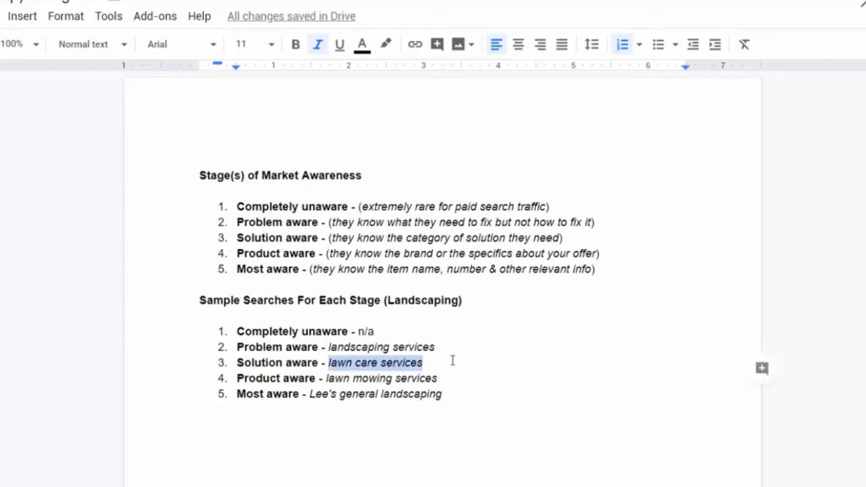
{"action": "left_click", "coordinate": [331, 381]}
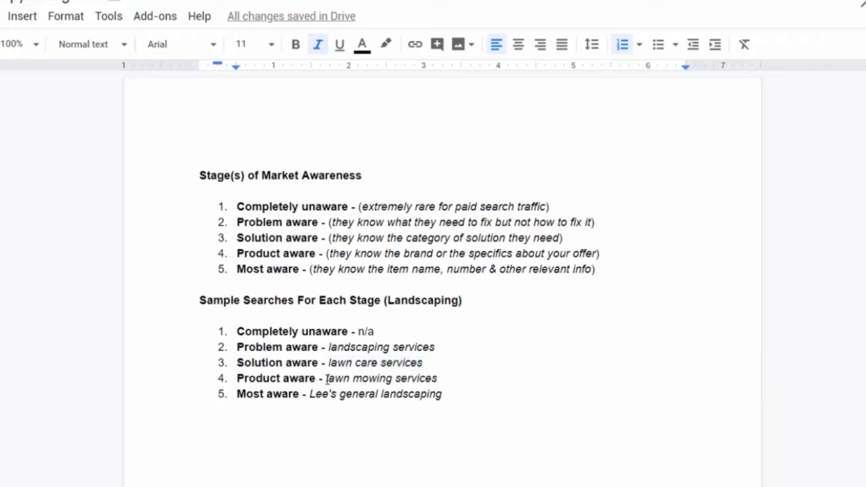
{"action": "left_click", "coordinate": [325, 379]}
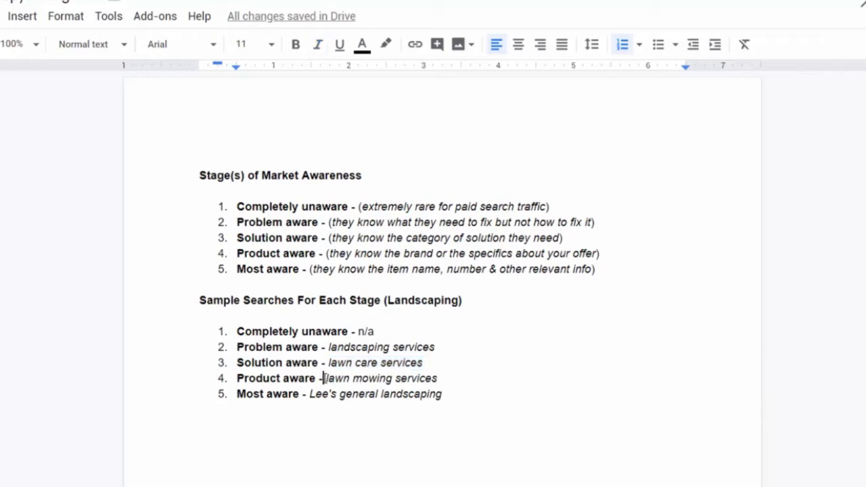
{"action": "left_click", "coordinate": [324, 380]}
{"action": "left_click_drag", "start_coordinate": [325, 380], "coordinate": [359, 379]}
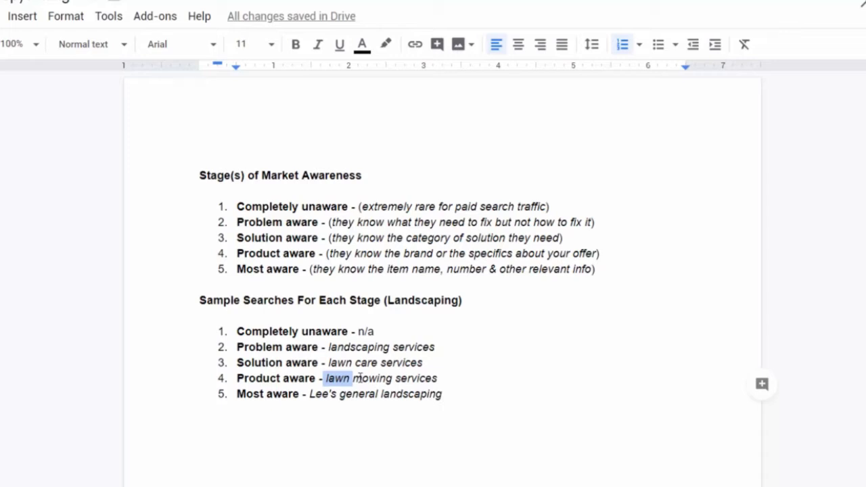
{"action": "left_click", "coordinate": [262, 394]}
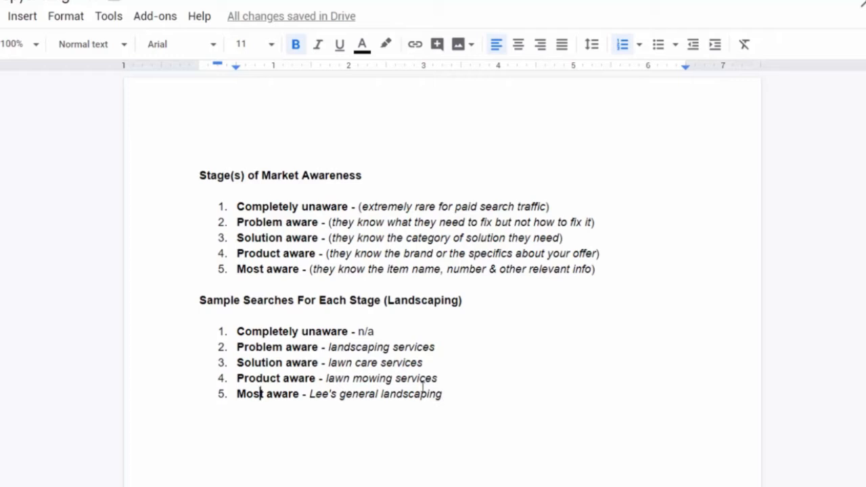
{"action": "left_click_drag", "start_coordinate": [443, 398], "coordinate": [307, 395]}
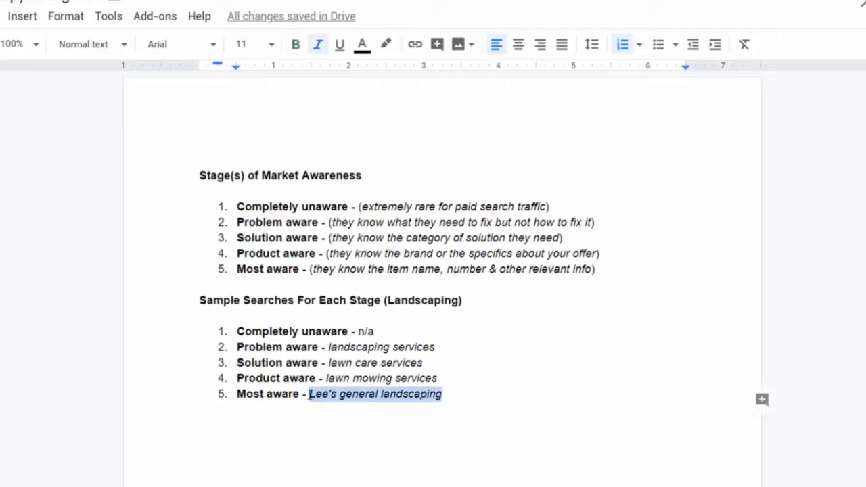
- Add a "Sample Searches For Each Stage (Crawl Space Cleaning)" section listing a search per awareness stage, including "crawl space water damage" as solution aware
{"action": "left_click", "coordinate": [310, 394]}
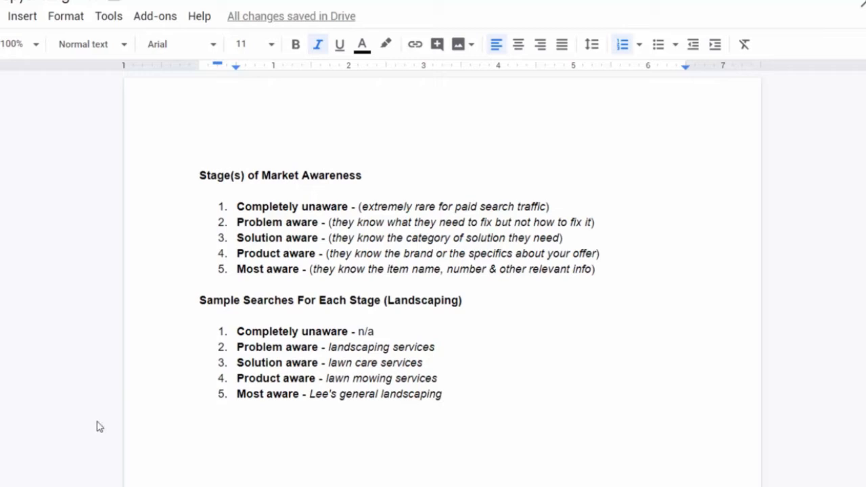
{"action": "type", "text": "Sample Searches For Each Stage (Crawl Space Cleaning)  Completely unaware - n/a Problem aware - crawl space cleaning services Solution aware - crawl space water damage Product aware - crawl space water removal Most aware - Bob’s crawl space cleaning"}
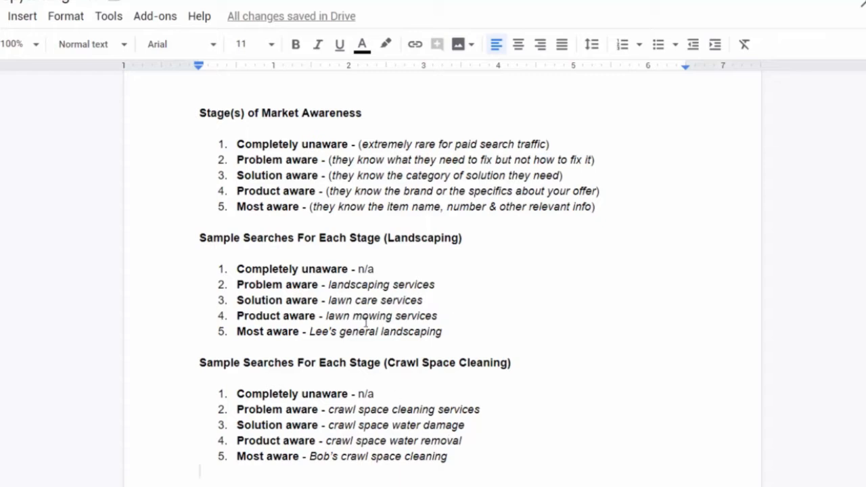
- Examine the crawl space cleaning sample searches, highlighting those for the solution aware, product aware and problem aware stages
{"action": "left_click_drag", "start_coordinate": [329, 425], "coordinate": [466, 425]}
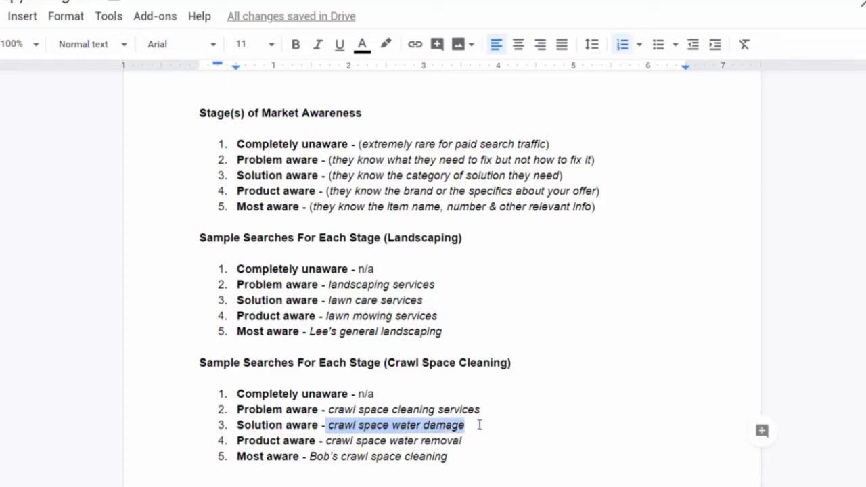
{"action": "left_click", "coordinate": [446, 425]}
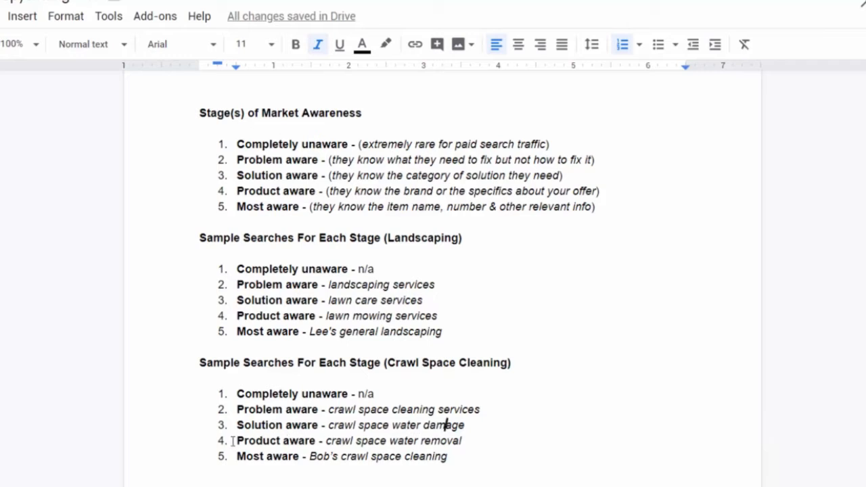
{"action": "left_click_drag", "start_coordinate": [327, 440], "coordinate": [465, 441]}
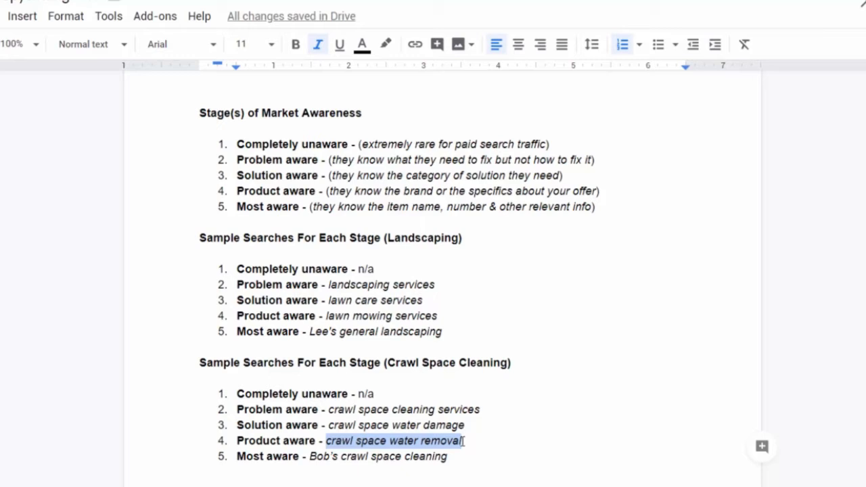
{"action": "left_click", "coordinate": [464, 441]}
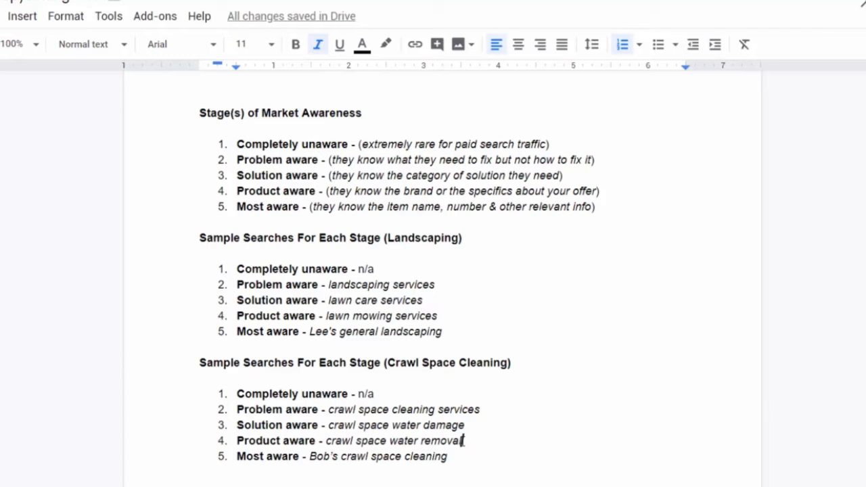
{"action": "left_click_drag", "start_coordinate": [465, 425], "coordinate": [329, 425]}
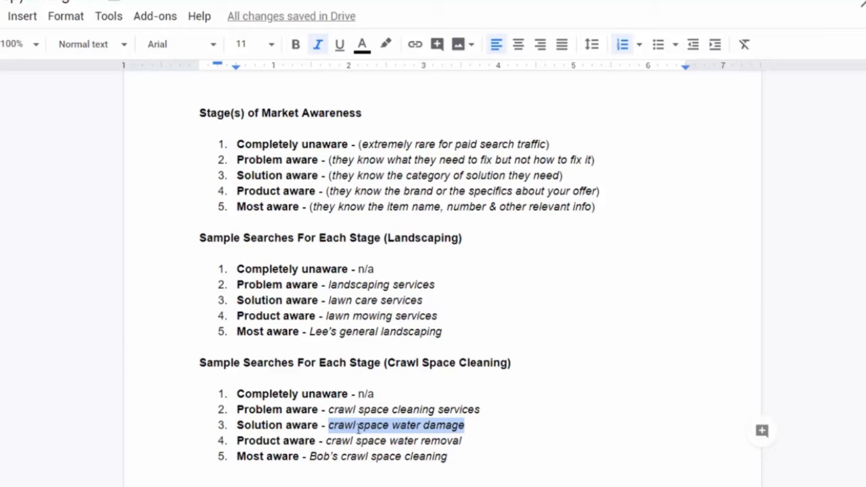
{"action": "left_click", "coordinate": [447, 441]}
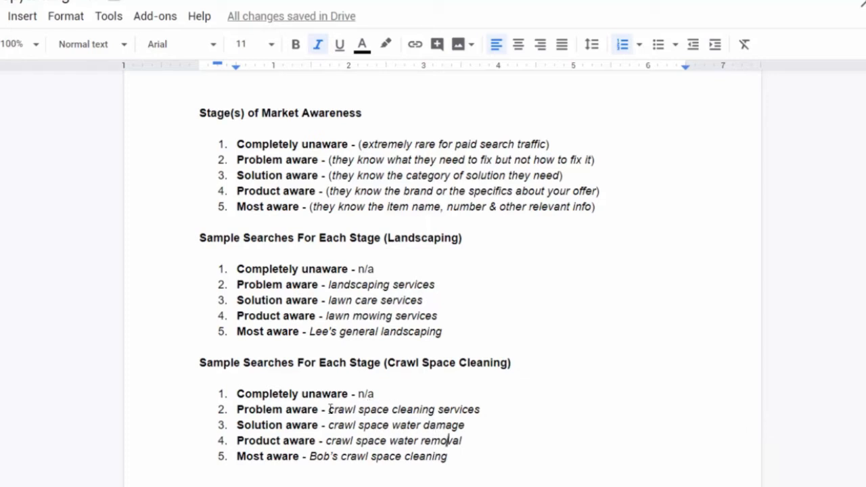
{"action": "left_click_drag", "start_coordinate": [329, 409], "coordinate": [481, 411]}
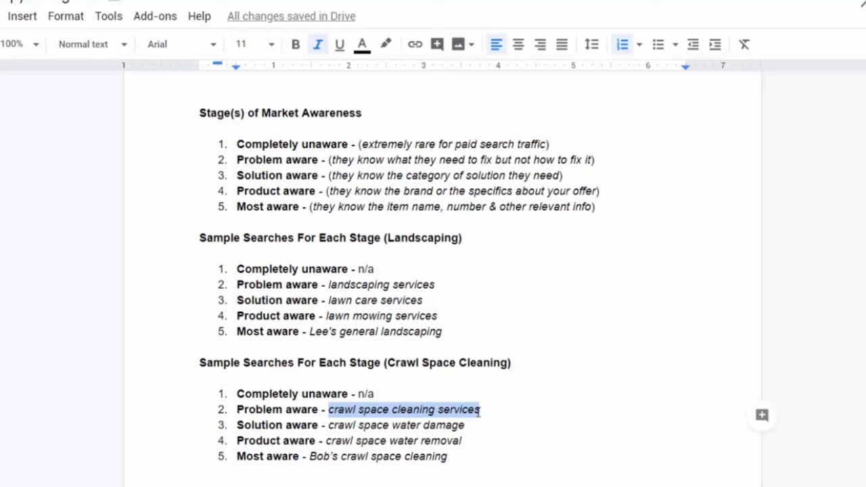
{"action": "left_click", "coordinate": [383, 411]}
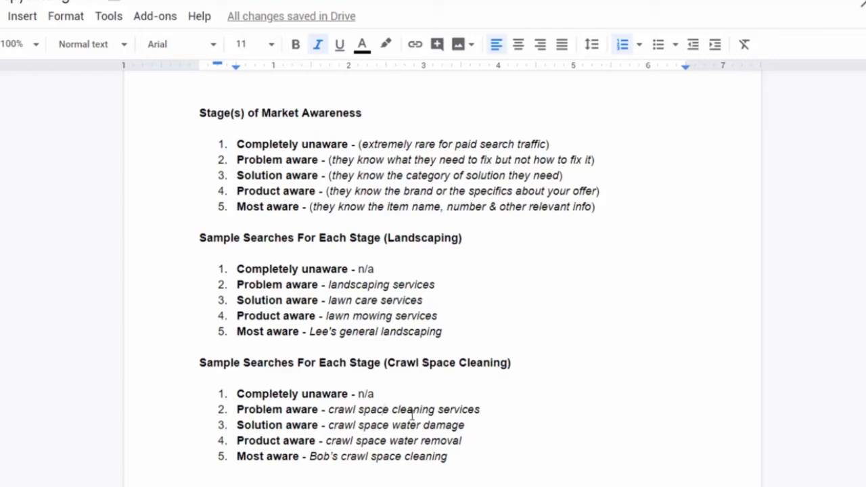
{"action": "left_click_drag", "start_coordinate": [329, 410], "coordinate": [480, 410]}
{"action": "left_click_drag", "start_coordinate": [330, 426], "coordinate": [469, 426]}
- Paste the "Google Ads Headlines Types" numbered list, from "Questions" to "Stating solution of searcher", below the crawl space cleaning searches
{"action": "scroll", "coordinate": [410, 406], "scroll_direction": "up", "scroll_amount": 1}
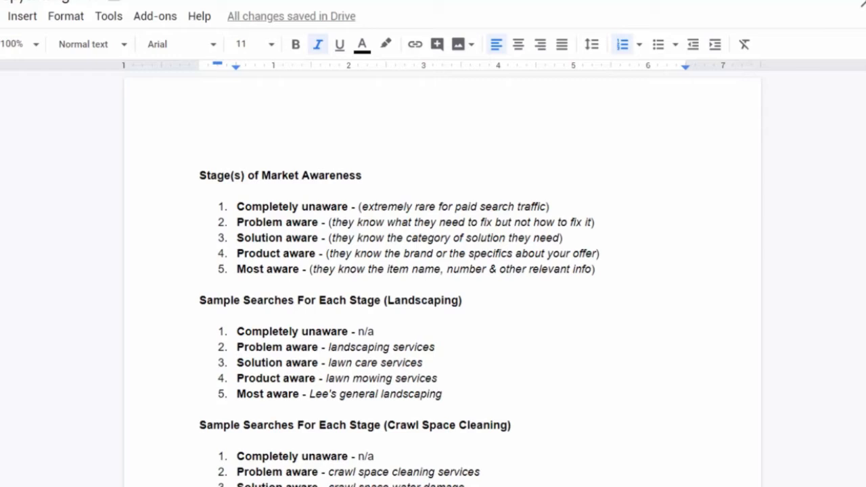
{"action": "scroll", "coordinate": [248, 346], "scroll_direction": "down", "scroll_amount": 4}
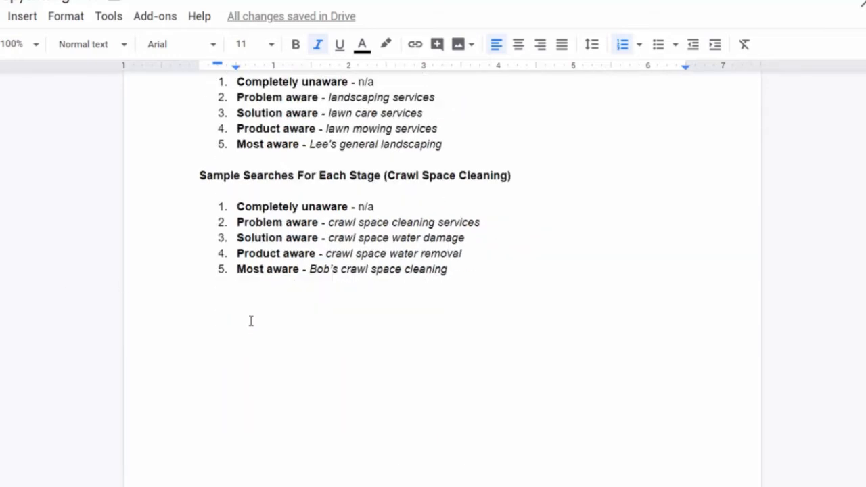
{"action": "left_click", "coordinate": [249, 319]}
{"action": "key", "text": "Return"}
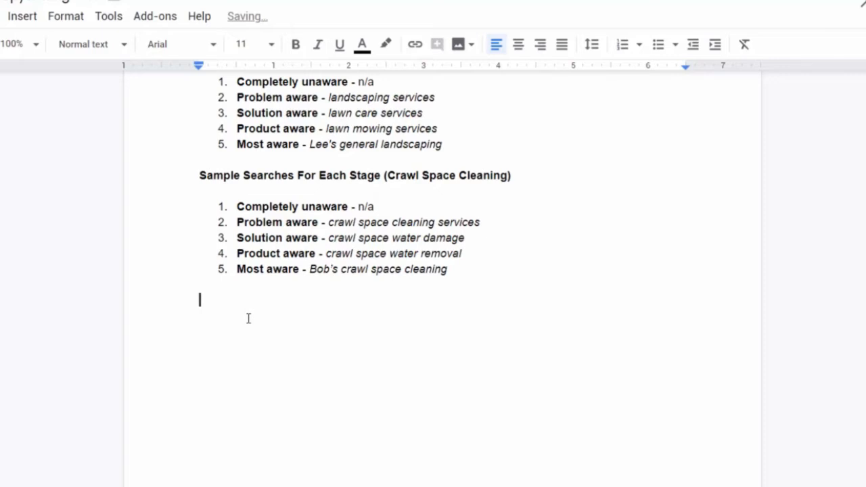
{"action": "right_click", "coordinate": [248, 319]}
{"action": "left_click", "coordinate": [298, 85]}
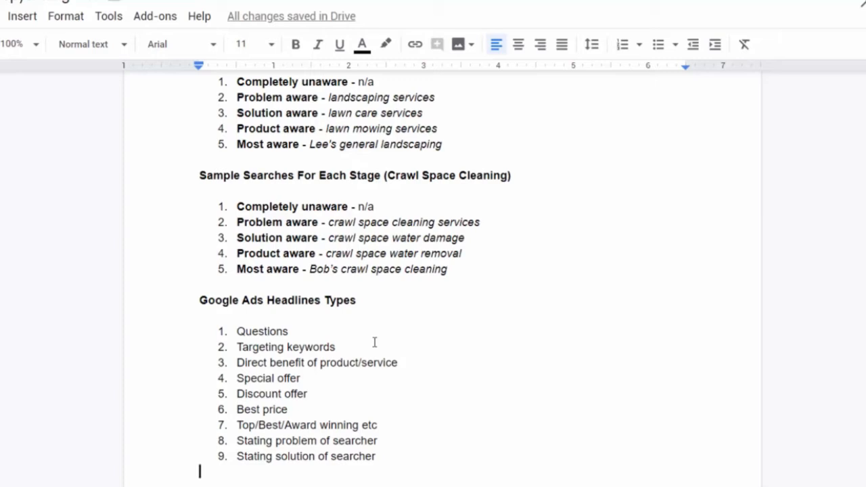
- Examine the Google Ads headline types from direct benefit to stating the searcher's problem, highlighting "Discount offer"
{"action": "left_click", "coordinate": [249, 365]}
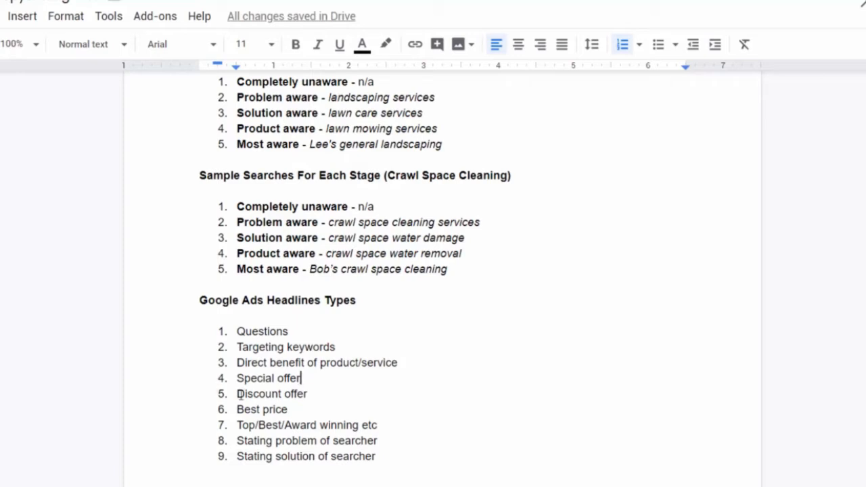
{"action": "left_click_drag", "start_coordinate": [239, 394], "coordinate": [309, 394]}
{"action": "left_click", "coordinate": [310, 394]}
{"action": "left_click", "coordinate": [291, 410]}
{"action": "left_click", "coordinate": [309, 439]}
- Add "Ad 1 - Question" on a new page with the headlines "Need Crawl Space Cleaning?" and "We Got It Covered" plus two descriptions
{"action": "scroll", "coordinate": [178, 347], "scroll_direction": "down", "scroll_amount": 3}
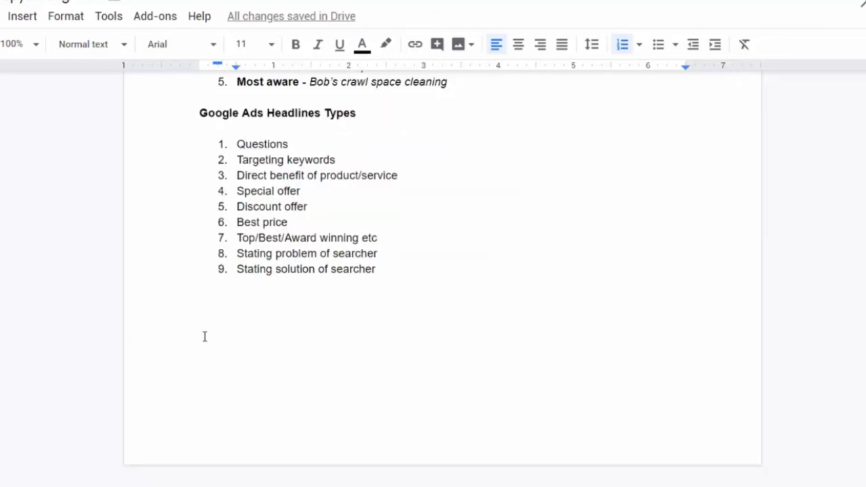
{"action": "left_click", "coordinate": [197, 325]}
{"action": "key", "text": "Return"}
{"action": "key", "text": "Return"}
{"action": "key", "text": "Return"}
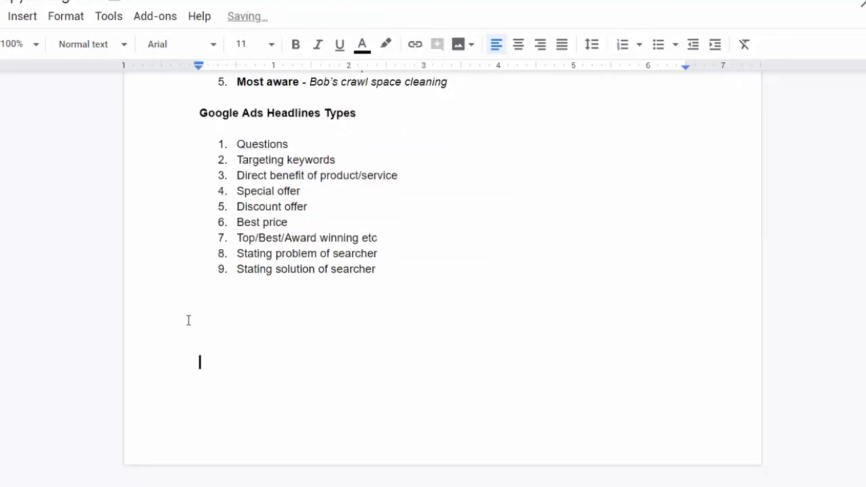
{"action": "scroll", "coordinate": [188, 320], "scroll_direction": "down", "scroll_amount": 1}
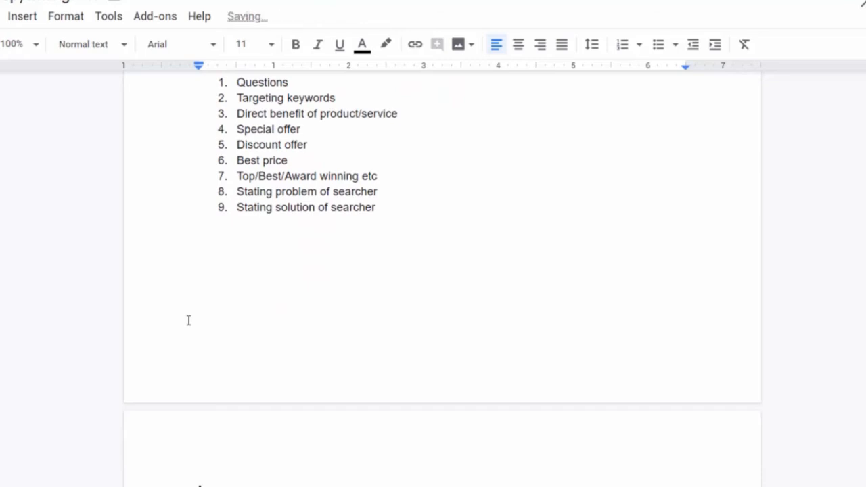
{"action": "scroll", "coordinate": [188, 320], "scroll_direction": "down", "scroll_amount": 3}
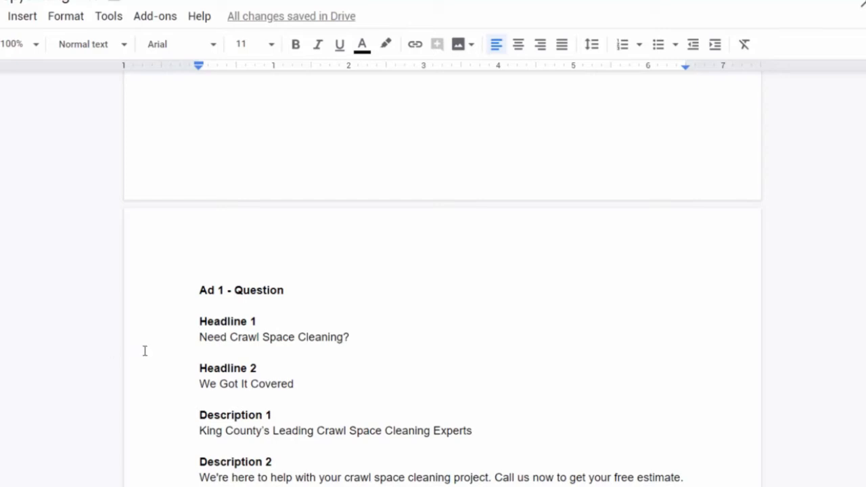
- Extend Ad 1's Description 1 with ". Call Us Now To Get Your Free Quote"
{"action": "left_click", "coordinate": [477, 433]}
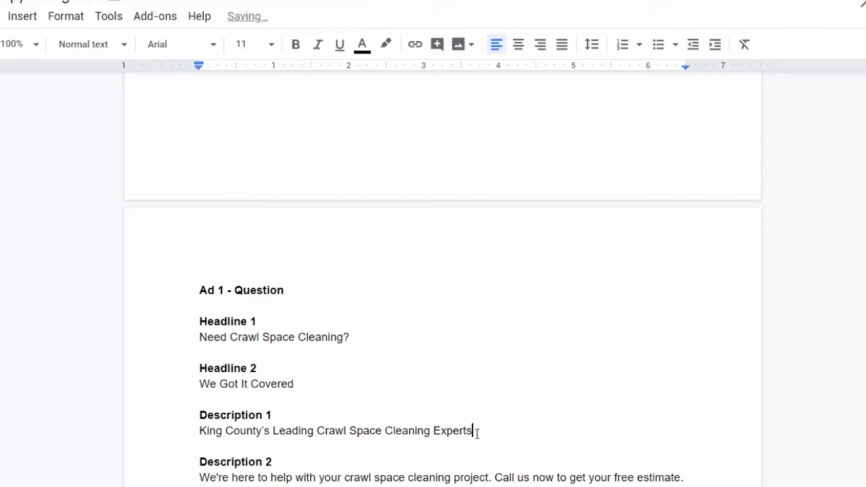
{"action": "type", "text": ". Call Us Now To Get Your Free Quote"}
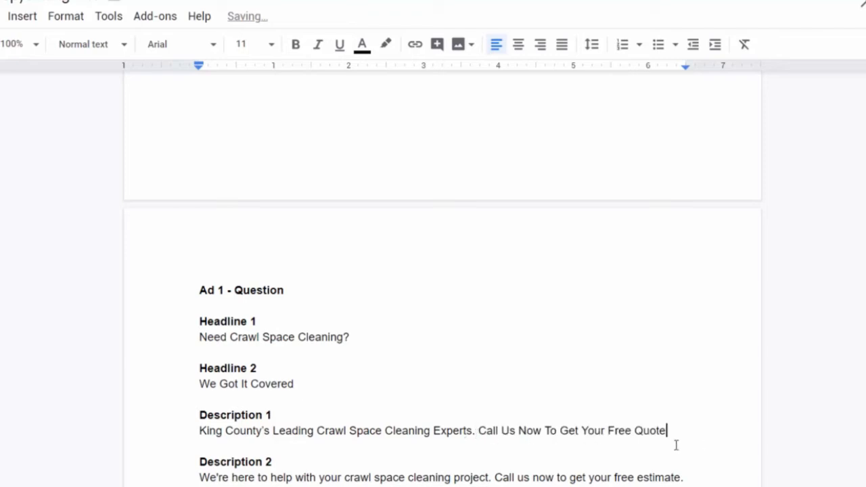
- Paste "Ad 2 - Target Keywords" below Ad 1, with headlines "Crawl Space Cleaning Experts" and "Cleanouts, Installs & Removals" and two descriptions
{"action": "scroll", "coordinate": [20, 370], "scroll_direction": "down", "scroll_amount": 1}
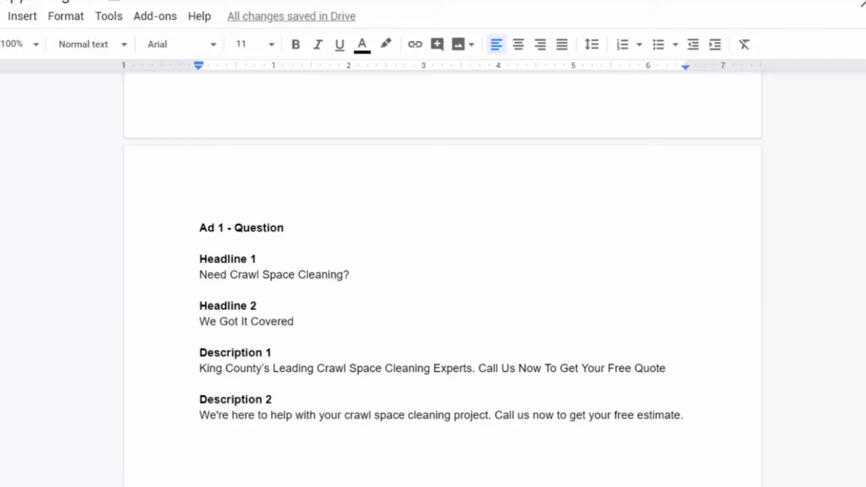
{"action": "left_click", "coordinate": [356, 478]}
{"action": "key", "text": "ctrl+v"}
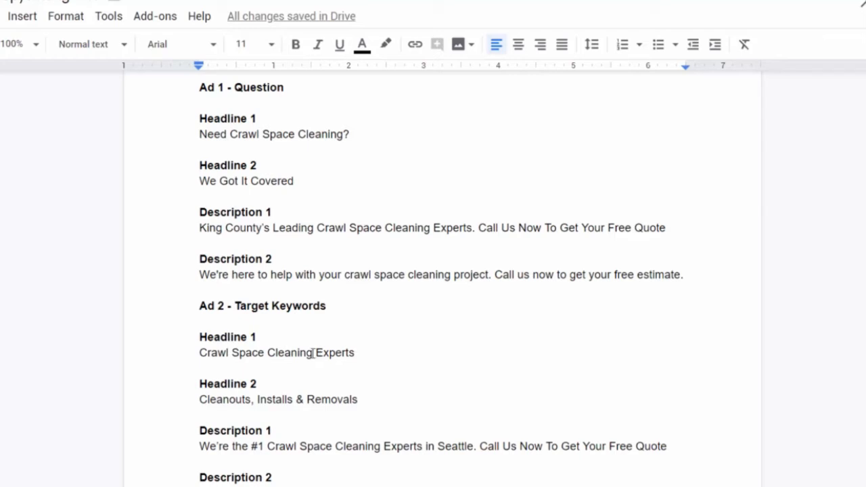
- Examine Ad 2's headlines and Description 1, highlighting the keyword "Crawl Space Cleaning" in Headline 1
{"action": "left_click_drag", "start_coordinate": [313, 352], "coordinate": [199, 357]}
{"action": "left_click", "coordinate": [235, 399]}
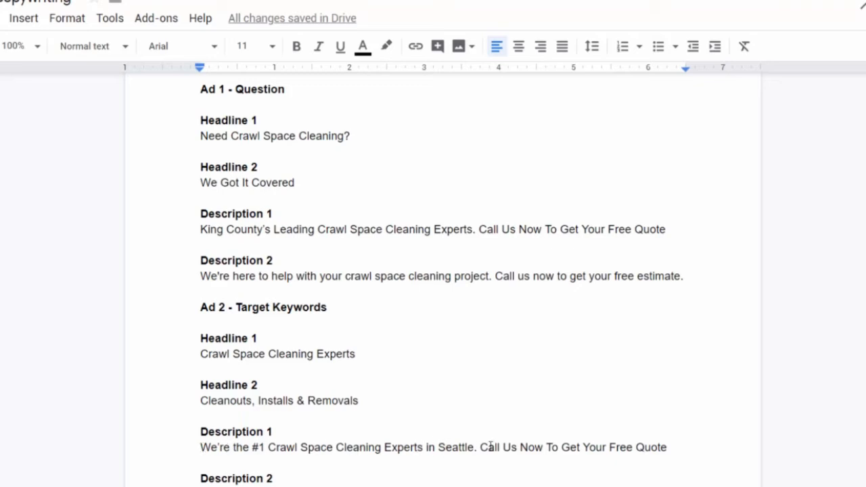
{"action": "left_click", "coordinate": [669, 447]}
- Paste "Ad 3 - Direct Benefit" below Ad 2, with headlines "Get Rid of That Bad Smell" and "Crawl Space Cleaning Pros" and two descriptions
{"action": "scroll", "coordinate": [348, 445], "scroll_direction": "down", "scroll_amount": 3}
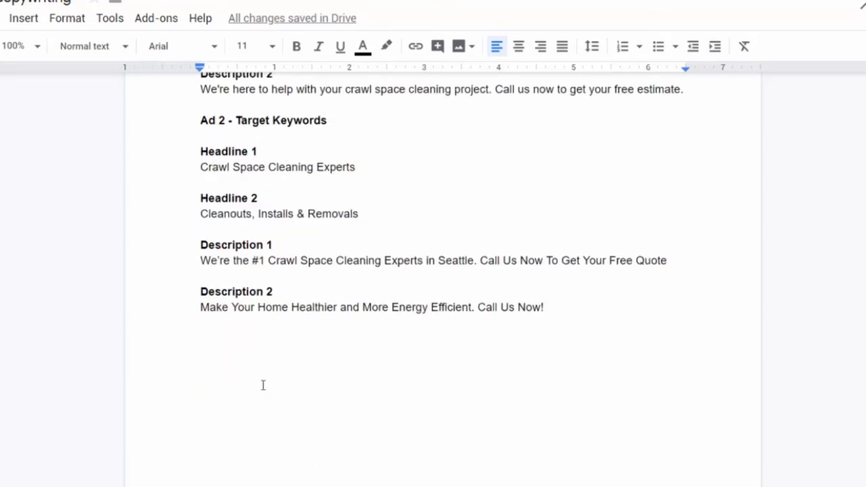
{"action": "left_click", "coordinate": [239, 348]}
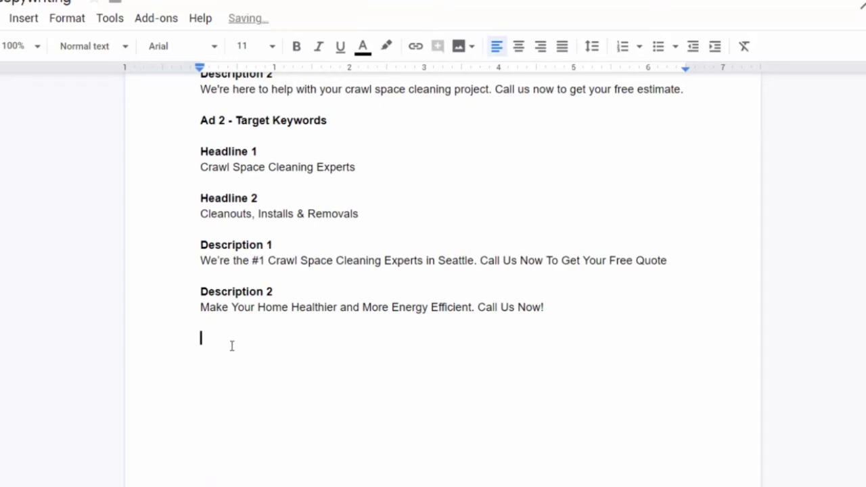
{"action": "right_click", "coordinate": [232, 346]}
{"action": "left_click", "coordinate": [261, 113]}
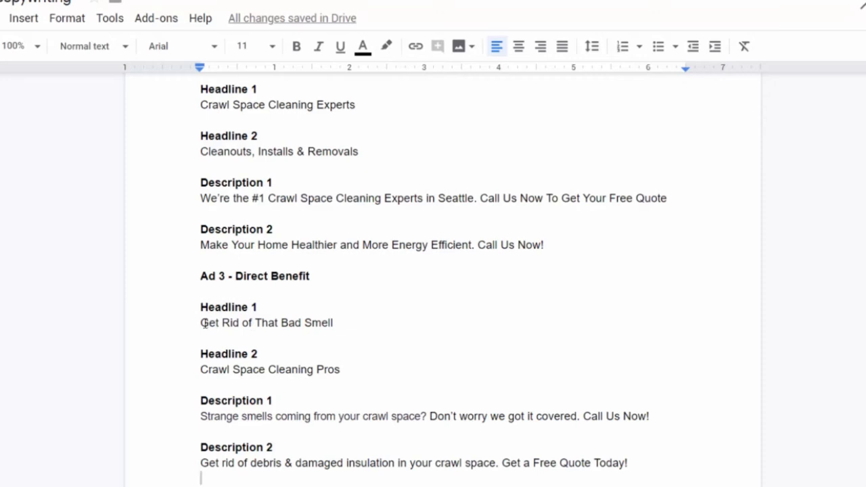
- Examine Ad 3's copy, highlighting its Headline 1 and Headline 2 texts
{"action": "left_click_drag", "start_coordinate": [202, 323], "coordinate": [337, 325]}
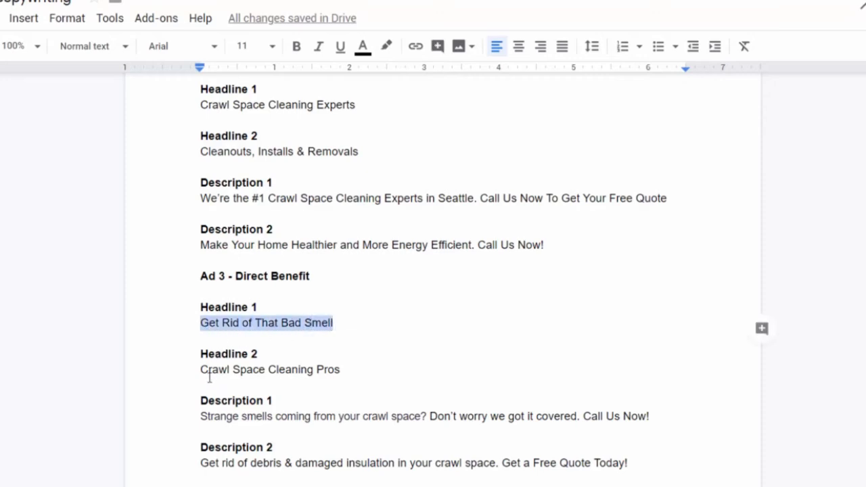
{"action": "left_click_drag", "start_coordinate": [200, 369], "coordinate": [341, 368]}
{"action": "left_click", "coordinate": [233, 400]}
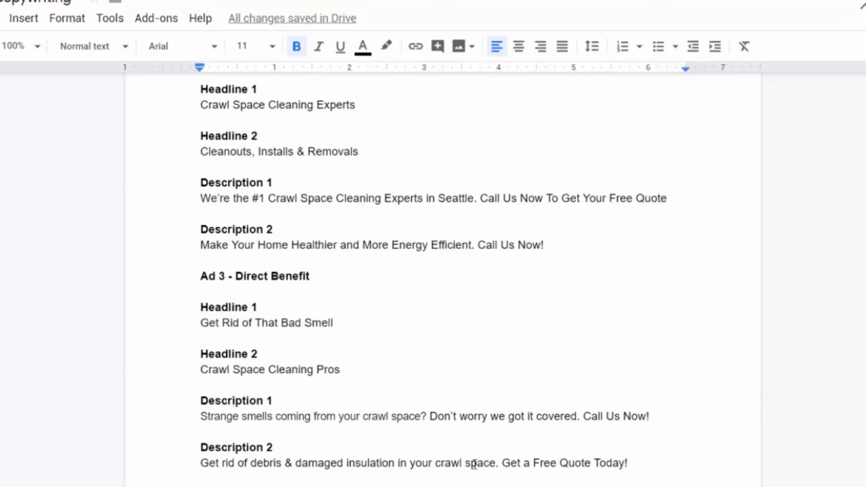
{"action": "scroll", "coordinate": [683, 453], "scroll_direction": "up", "scroll_amount": 1}
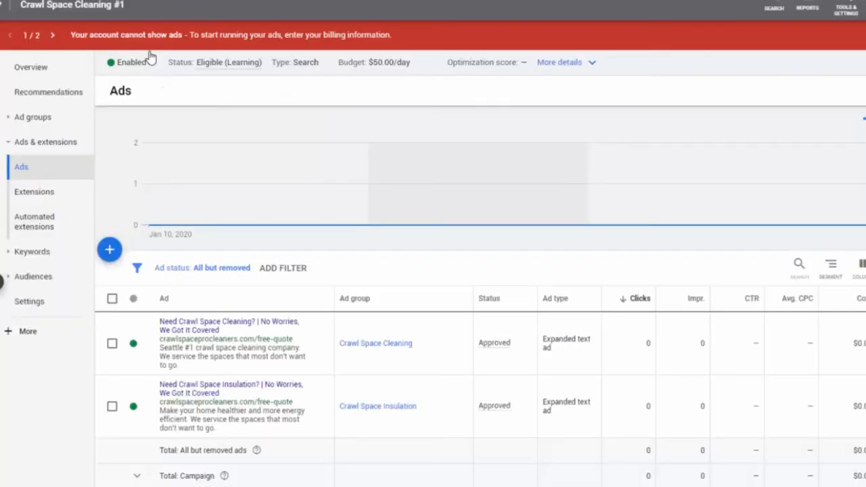
{"action": "left_click", "coordinate": [109, 256]}
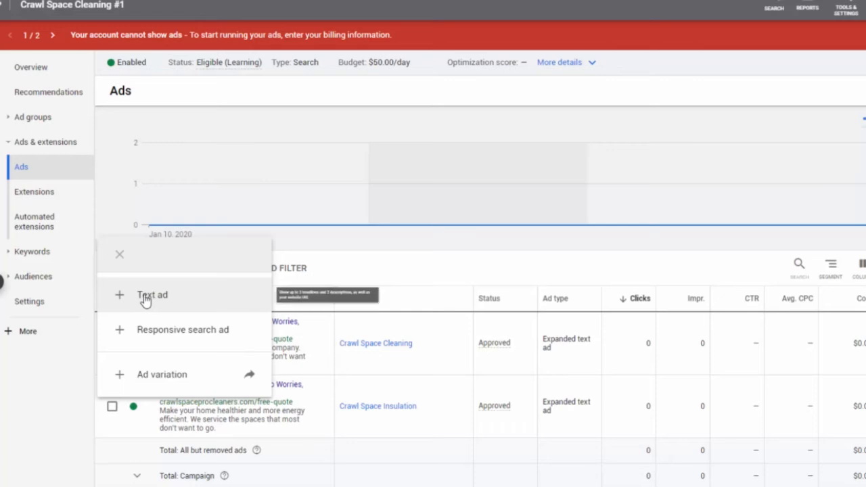
{"action": "key", "text": "ctrl+a"}
{"action": "key", "text": "Escape"}
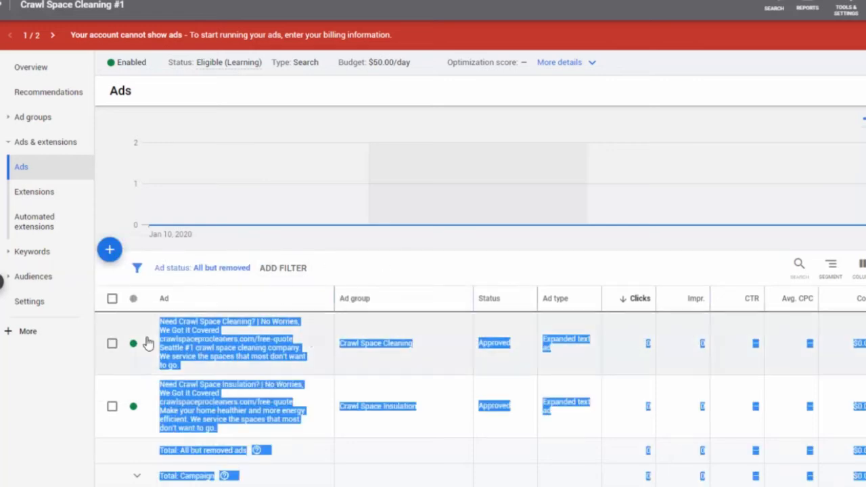
{"action": "left_click", "coordinate": [149, 345]}
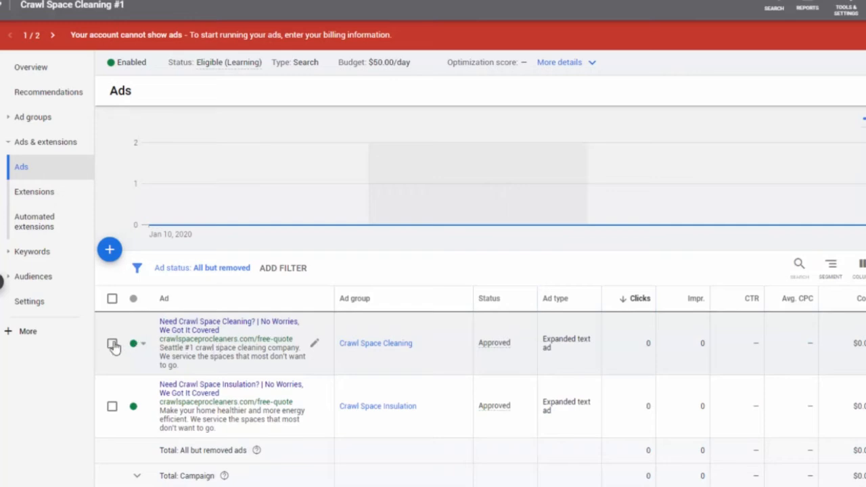
- Permanently remove both existing ads, Crawl Space Cleaning and Crawl Space Insulation, from the campaign
{"action": "left_click", "coordinate": [113, 343]}
{"action": "left_click", "coordinate": [113, 406]}
{"action": "left_click", "coordinate": [210, 269]}
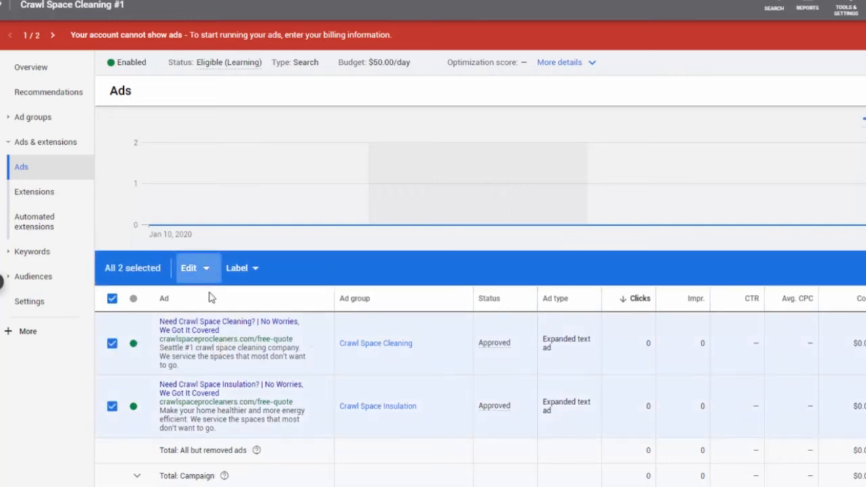
{"action": "left_click", "coordinate": [171, 374]}
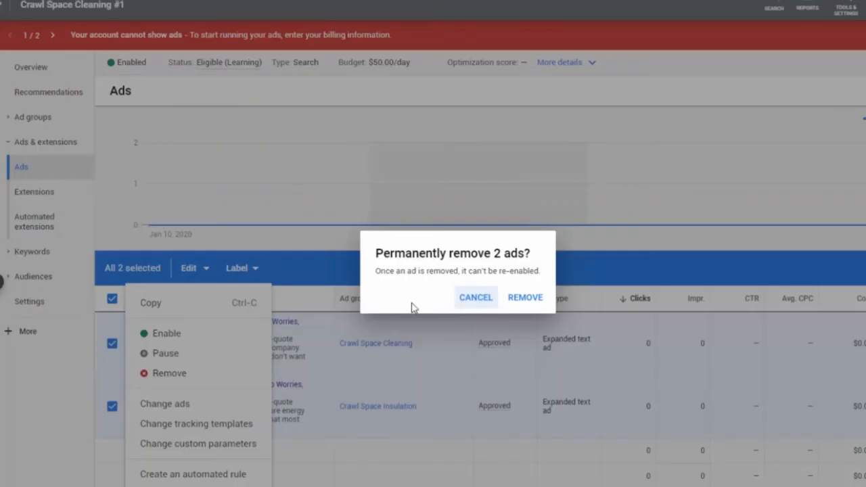
{"action": "left_click", "coordinate": [525, 300]}
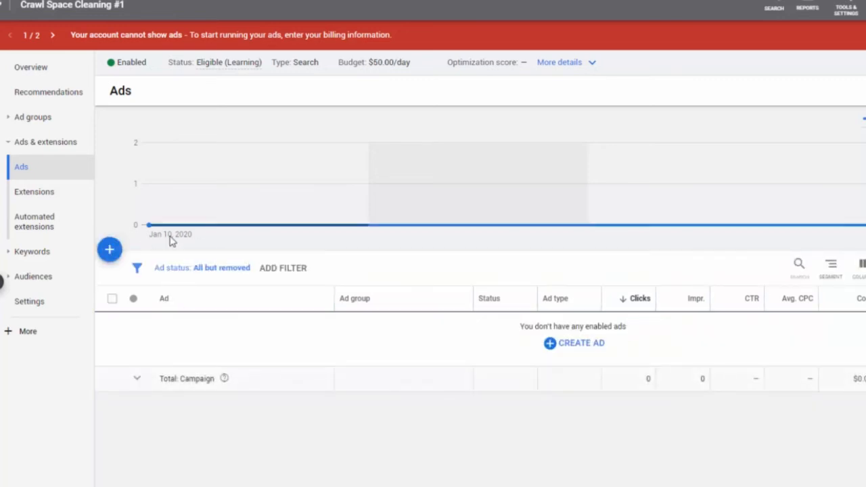
- Start a new text ad in the Crawl Space Cleaning ad group with final URL crawlspaceprocleaners.com
{"action": "left_click", "coordinate": [109, 248]}
{"action": "left_click", "coordinate": [167, 299]}
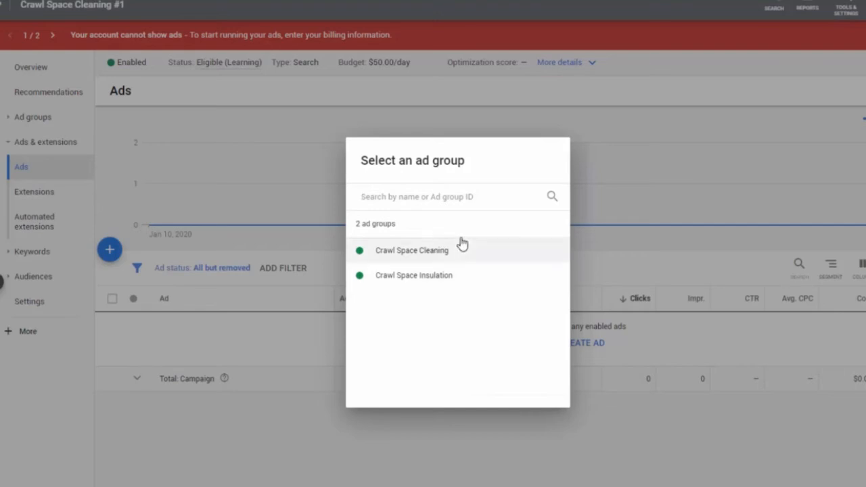
{"action": "left_click", "coordinate": [418, 257]}
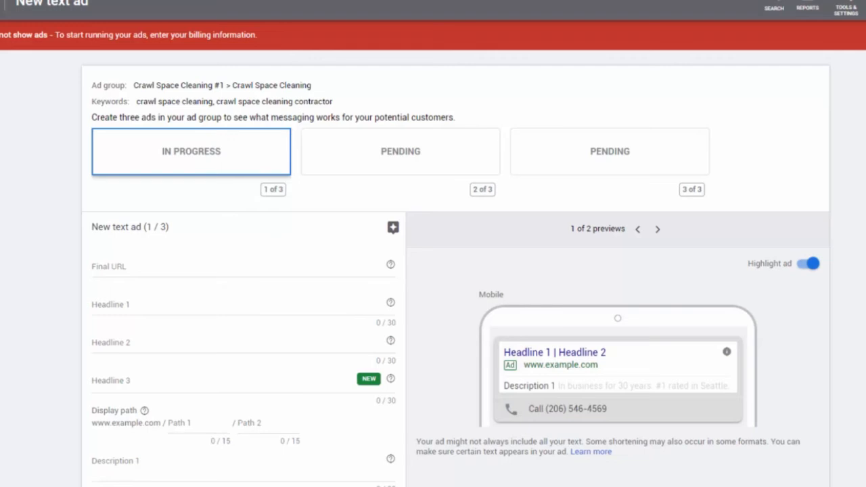
{"action": "left_click", "coordinate": [155, 266]}
{"action": "type", "text": "http://crawlspaceprocleaners.com/"}
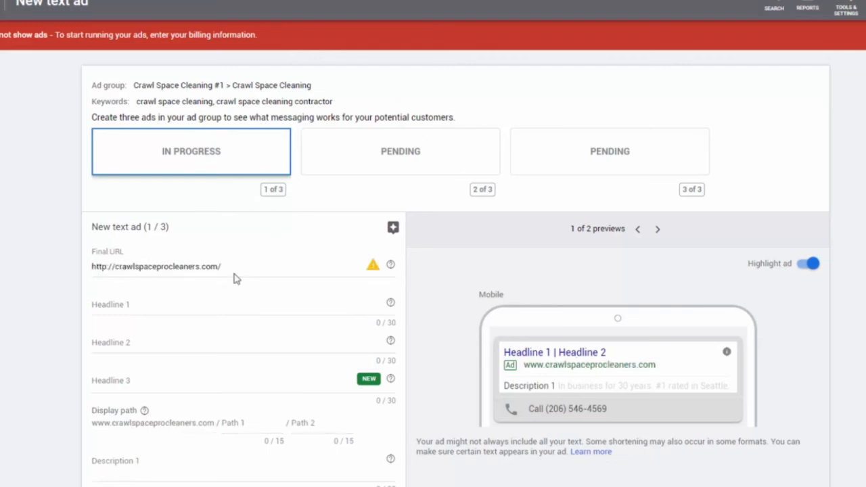
{"action": "left_click", "coordinate": [197, 302]}
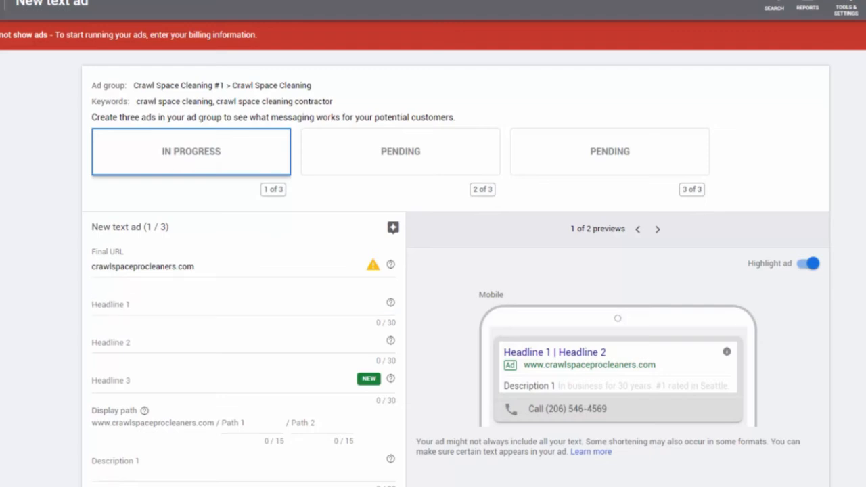
- Set the first ad's Headline 1 to "Need Crawl Space Cleaning?" and Headline 2 to "We Got It Covered"
{"action": "left_click", "coordinate": [214, 306]}
{"action": "type", "text": "Need Crawl Space Cleaning?"}
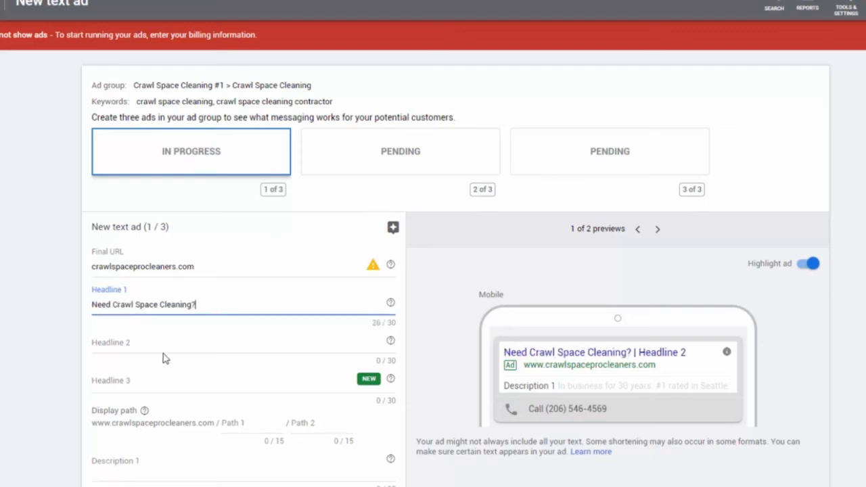
{"action": "left_click", "coordinate": [165, 346]}
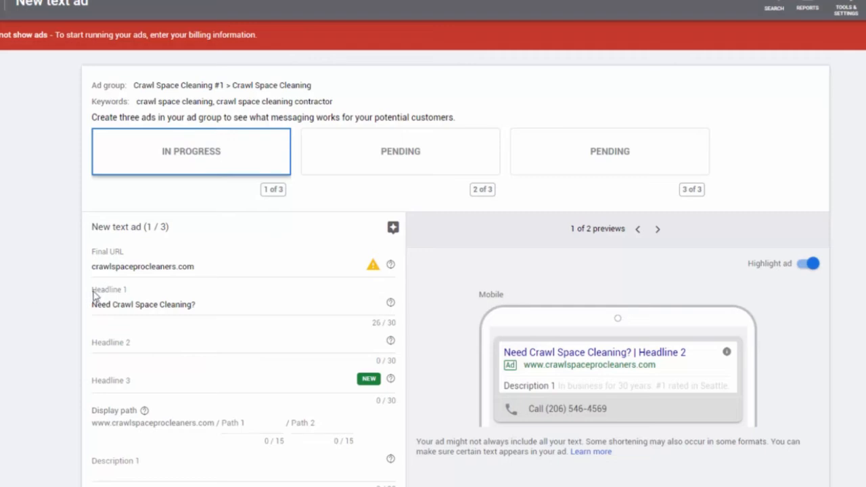
{"action": "left_click", "coordinate": [122, 345]}
{"action": "type", "text": "We Got It Covered"}
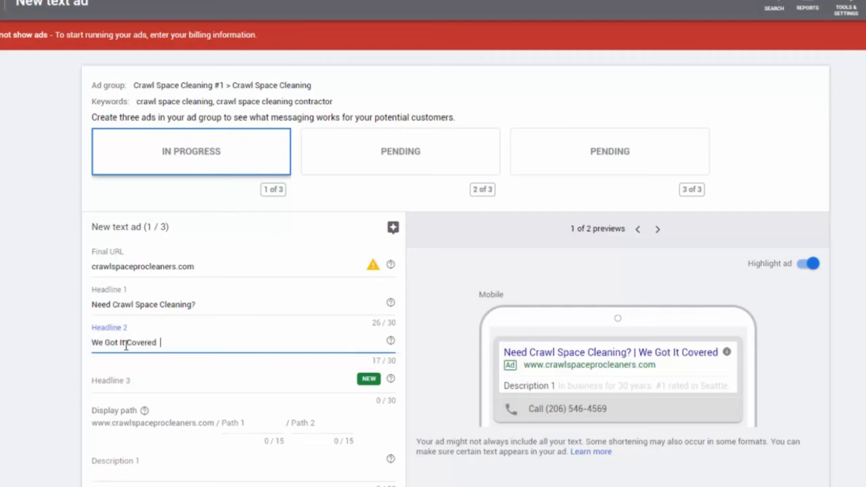
{"action": "left_click", "coordinate": [139, 380]}
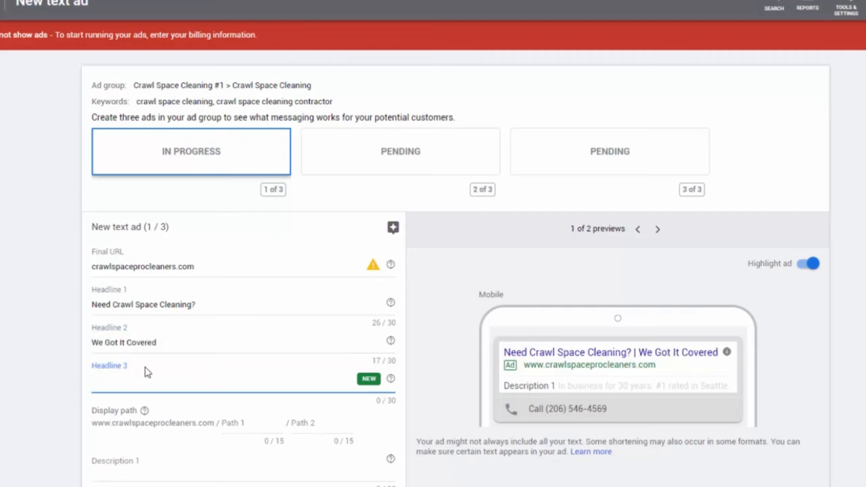
- Set the first part of the ad's display path to "free-quote"
{"action": "scroll", "coordinate": [147, 372], "scroll_direction": "down", "scroll_amount": 1}
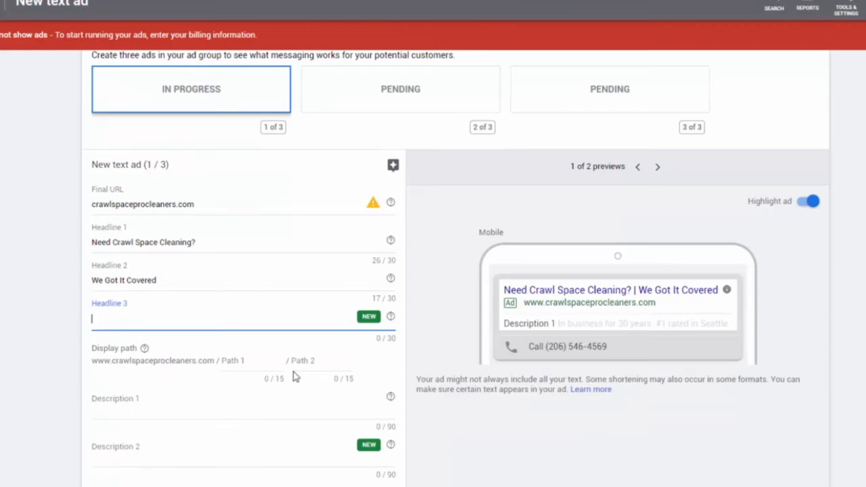
{"action": "left_click", "coordinate": [253, 364]}
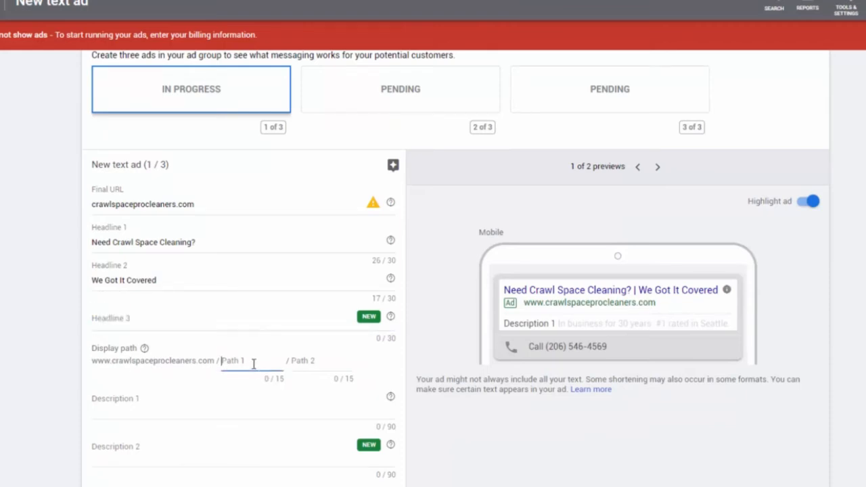
{"action": "type", "text": "frr"}
{"action": "type", "text": "ee"}
{"action": "type", "text": "-quote"}
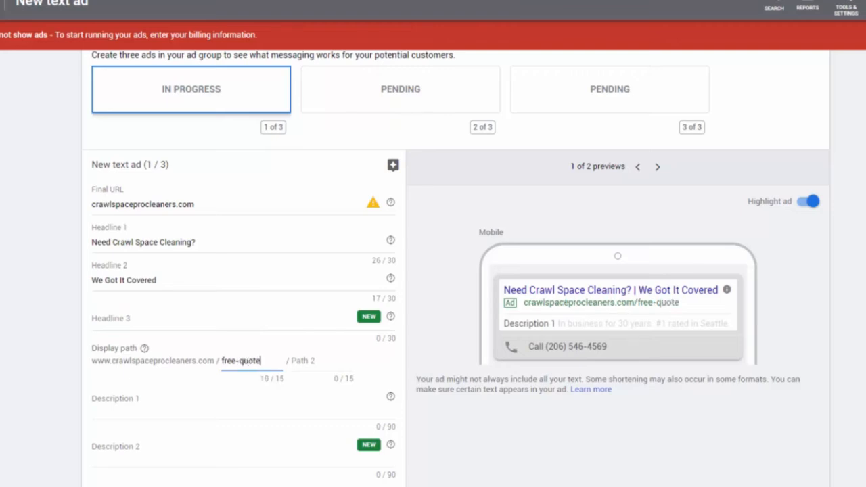
- Fill in Description 1 of the first ad with "King County's Leading Crawl Space Cleaning Experts"
{"action": "key", "text": "Tab"}
{"action": "left_click", "coordinate": [198, 413]}
{"action": "type", "text": "King County's Leading Crawl Space Cleaning Experts"}
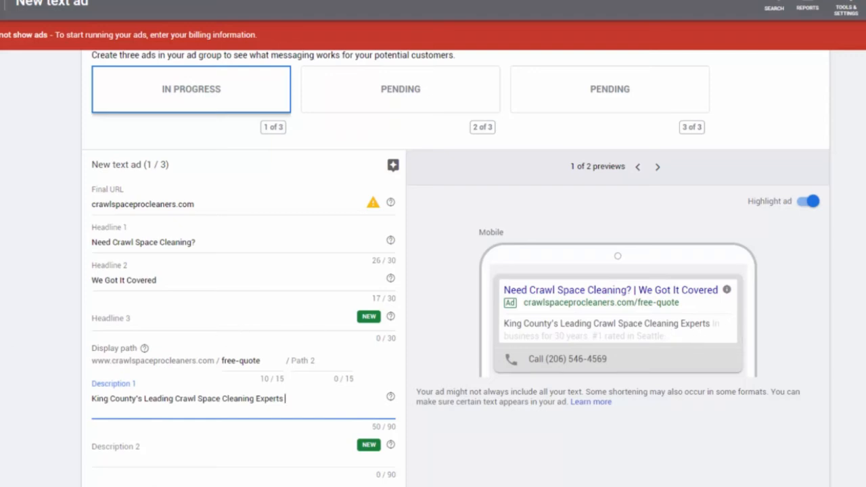
- Set Description 2 to "We're here to help with your crawl space cleaning project. Call us now to get your free estimate."
{"action": "key", "text": "Tab"}
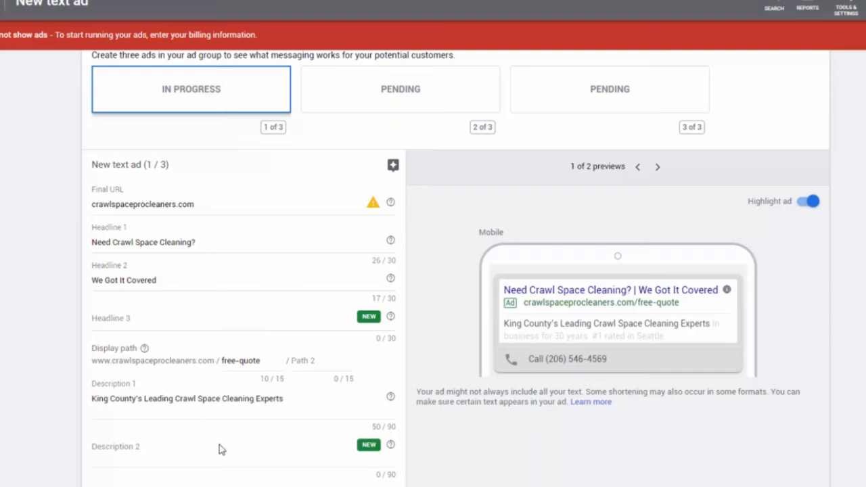
{"action": "left_click", "coordinate": [203, 459]}
{"action": "type", "text": "We're here to help with your crawl space cleaning project. Call us now to get your free estimate."}
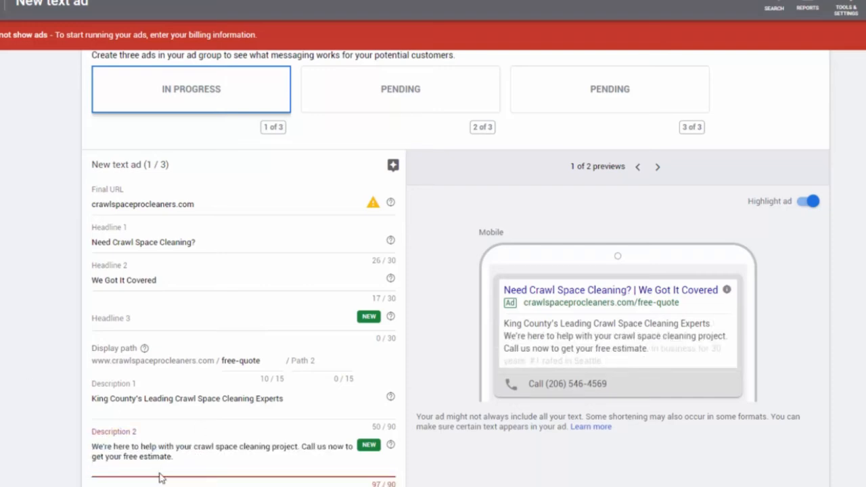
- Change the first ad's display path to "free-estimate"
{"action": "left_click", "coordinate": [266, 366]}
{"action": "key", "text": "BackSpace"}
{"action": "key", "text": "BackSpace"}
{"action": "key", "text": "BackSpace"}
{"action": "key", "text": "BackSpace"}
{"action": "key", "text": "BackSpace"}
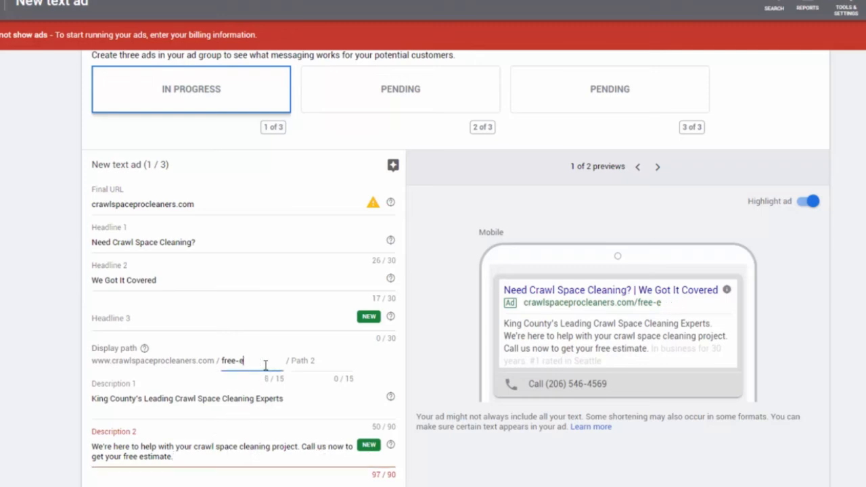
{"action": "type", "text": "estimate"}
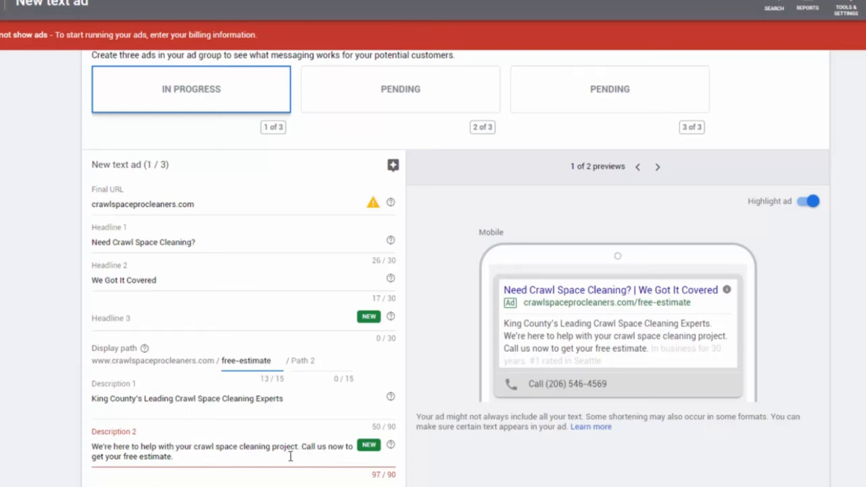
- Shorten the closing sentence of Description 2 to "Call to get your free estimate" to fit the 90-character limit
{"action": "left_click", "coordinate": [327, 446]}
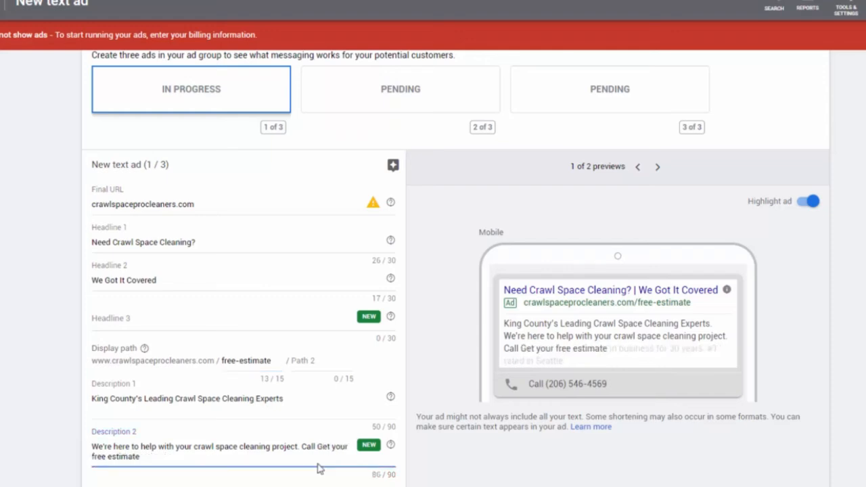
{"action": "key", "text": "BackSpace"}
{"action": "type", "text": "To"}
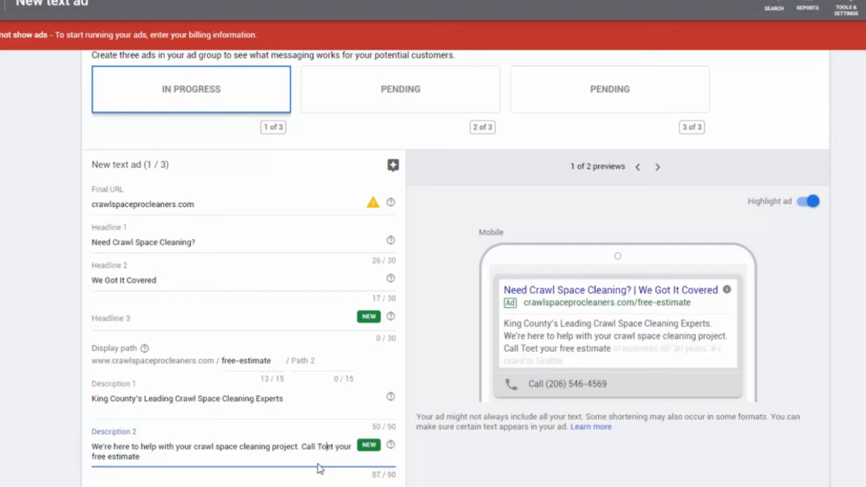
{"action": "key", "text": "BackSpace"}
{"action": "key", "text": "BackSpace"}
{"action": "key", "text": "BackSpace"}
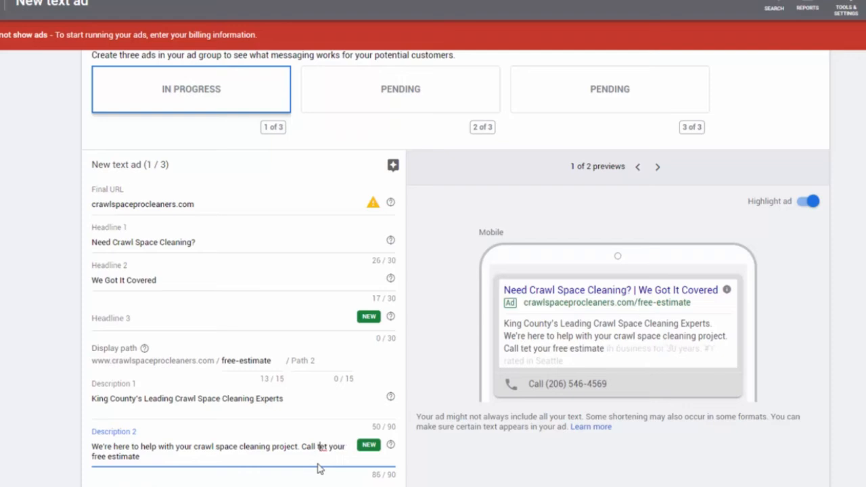
{"action": "type", "text": "tp"}
{"action": "key", "text": "BackSpace"}
{"action": "type", "text": "o g"}
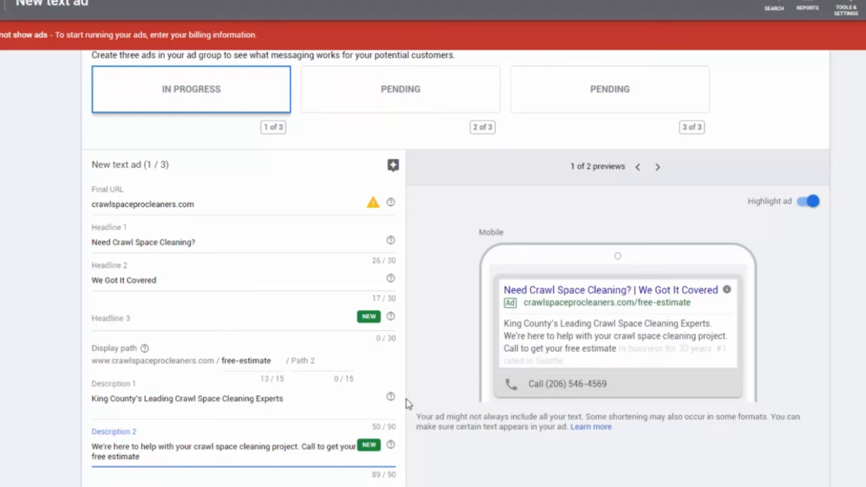
- Finish the first text ad and continue to the second of the three ads
{"action": "scroll", "coordinate": [243, 450], "scroll_direction": "down", "scroll_amount": 1}
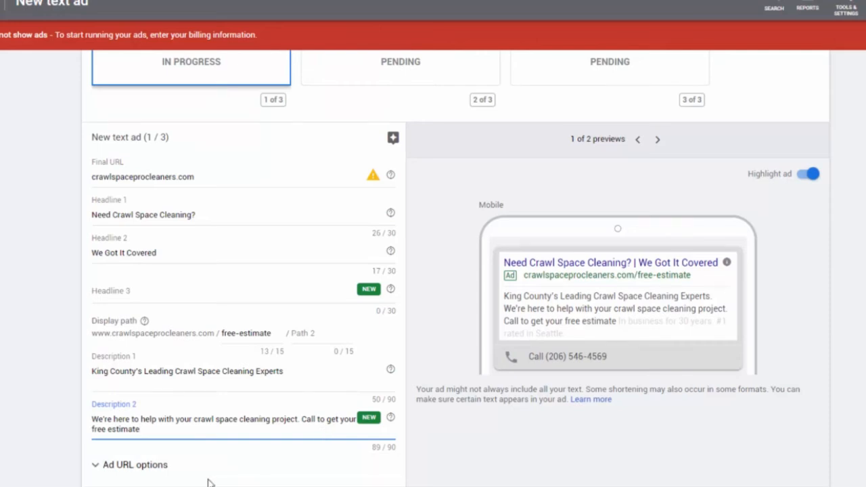
{"action": "scroll", "coordinate": [209, 483], "scroll_direction": "up", "scroll_amount": 1}
{"action": "scroll", "coordinate": [156, 484], "scroll_direction": "down", "scroll_amount": 1}
{"action": "left_click", "coordinate": [233, 484]}
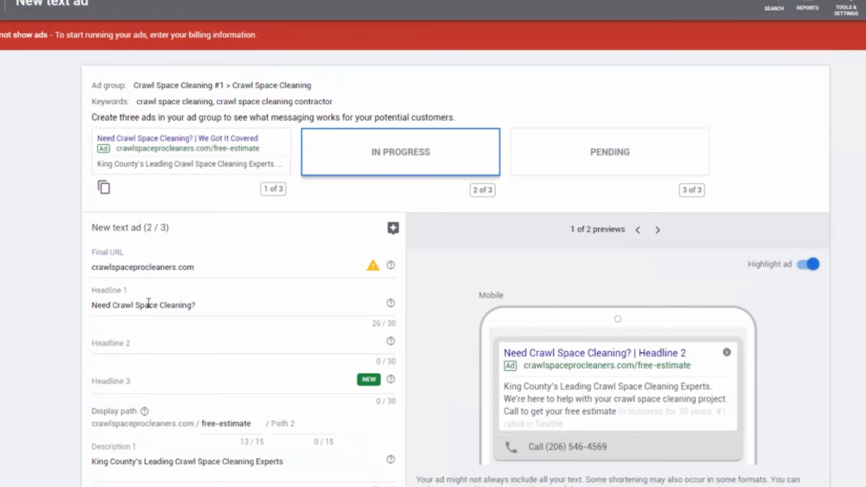
- Set the second ad's Headline 1 to "Crawl Space Cleaning Experts" and Headline 2 to "Cleanouts, Installs & Removals"
{"action": "left_click_drag", "start_coordinate": [209, 305], "coordinate": [81, 306]}
{"action": "type", "text": "Crawl Space Cleaning Experts"}
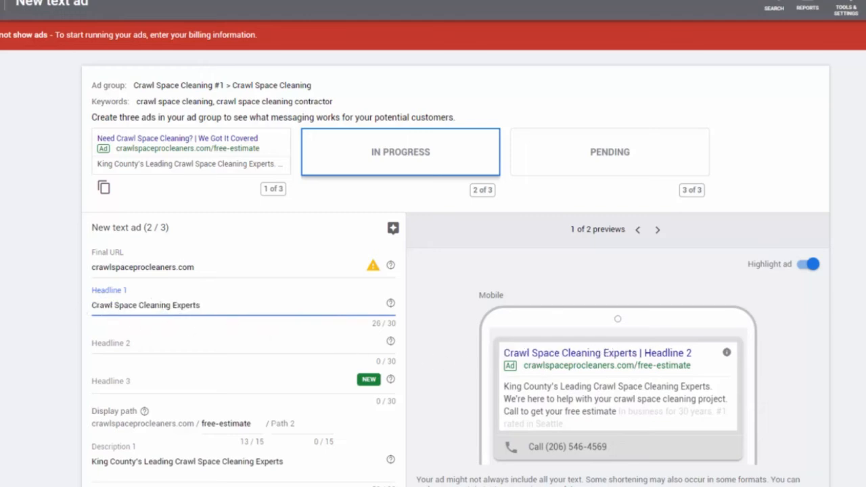
{"action": "key", "text": "Tab"}
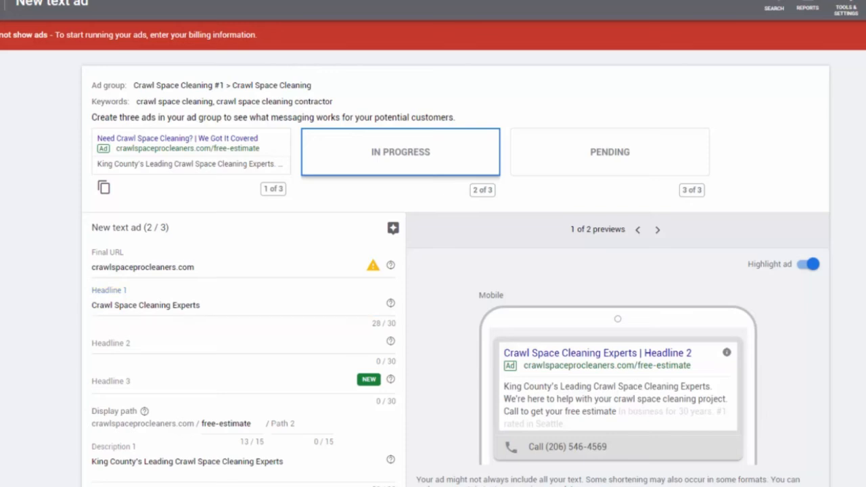
{"action": "left_click", "coordinate": [248, 344]}
{"action": "type", "text": "Cleanouts, Installs & Removals"}
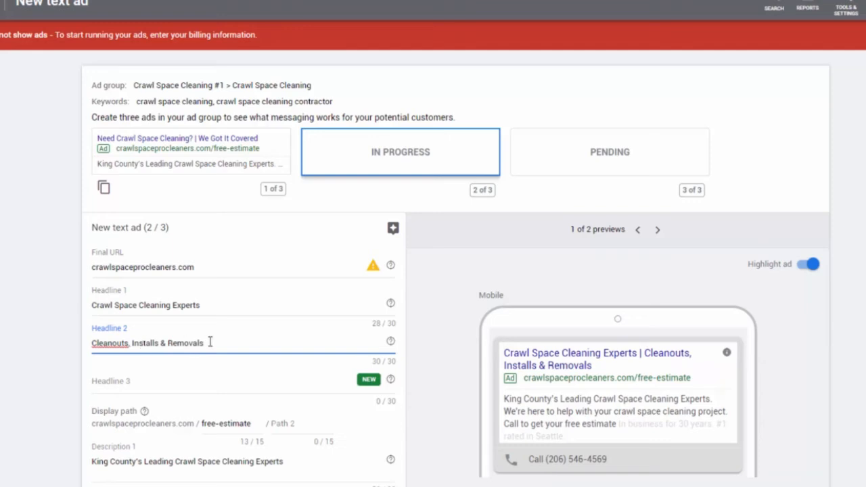
{"action": "left_click", "coordinate": [126, 343]}
- Replace the second ad's Description 1 with "We're the #1 Crawl Space Cleaning Experts in Seattle. Call Us Now To Get Your Free Quote"
{"action": "left_click", "coordinate": [128, 385]}
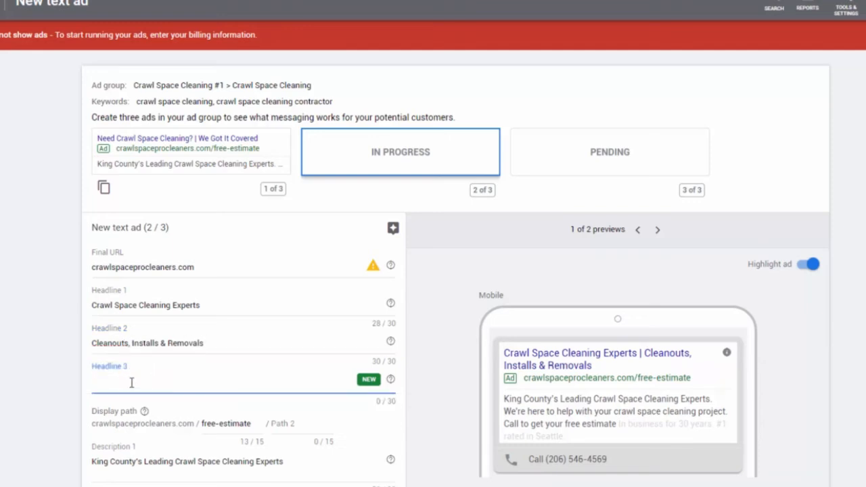
{"action": "triple_click", "coordinate": [170, 460]}
{"action": "type", "text": "We're the #1 Crawl Space Cleaning Experts in Seattle. Call Us Now To Get Your Free Quote"}
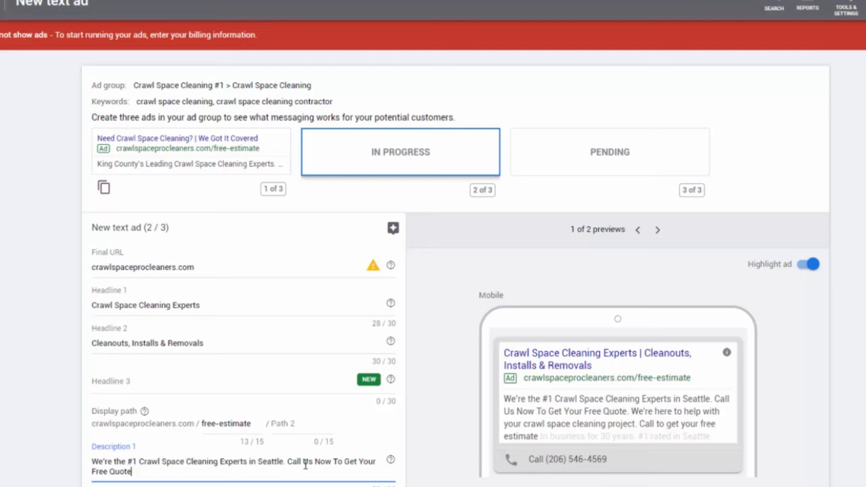
- Change the second ad's display path from the estimate wording to "free-quote"
{"action": "left_click_drag", "start_coordinate": [252, 424], "coordinate": [219, 424]}
{"action": "type", "text": "qu"}
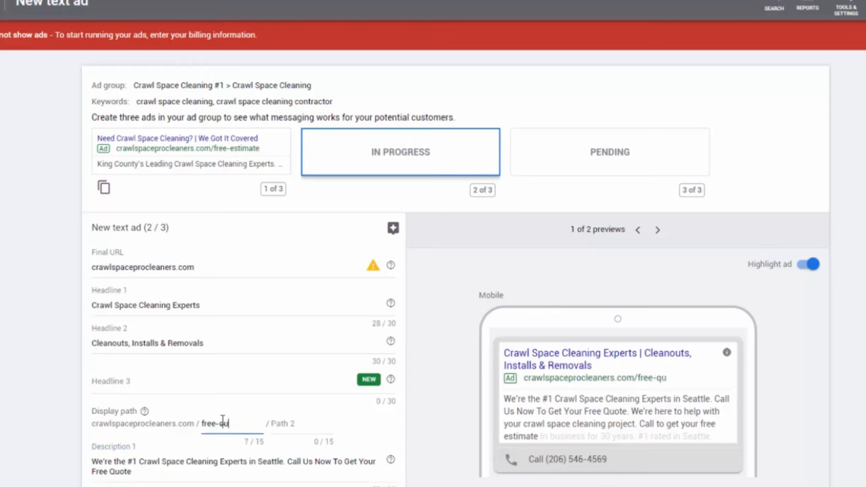
{"action": "type", "text": "ote"}
- Replace the second ad's Description 2 with "Make Your Home Healthier and More Energy Efficient. Call Us Now!" and continue to the third ad
{"action": "scroll", "coordinate": [218, 424], "scroll_direction": "down", "scroll_amount": 1}
{"action": "left_click", "coordinate": [144, 427]}
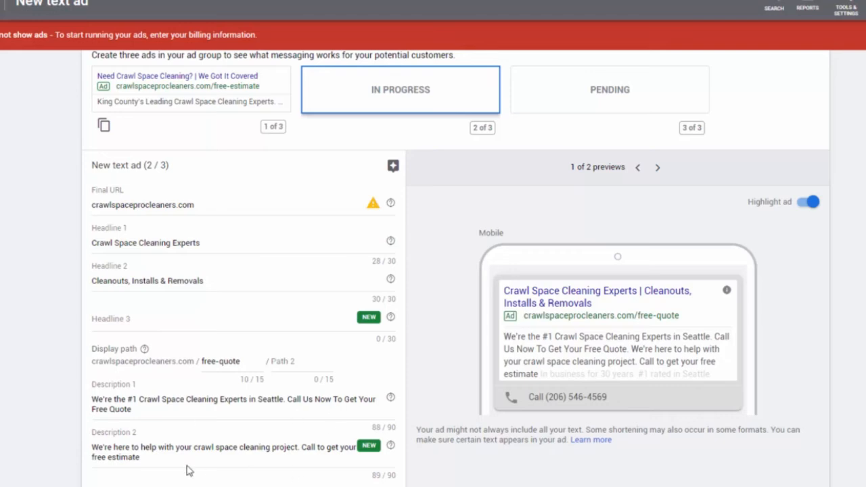
{"action": "left_click_drag", "start_coordinate": [181, 458], "coordinate": [48, 444]}
{"action": "type", "text": "Make Your Home Healthier and More Energy Efficient. Call Us Now!"}
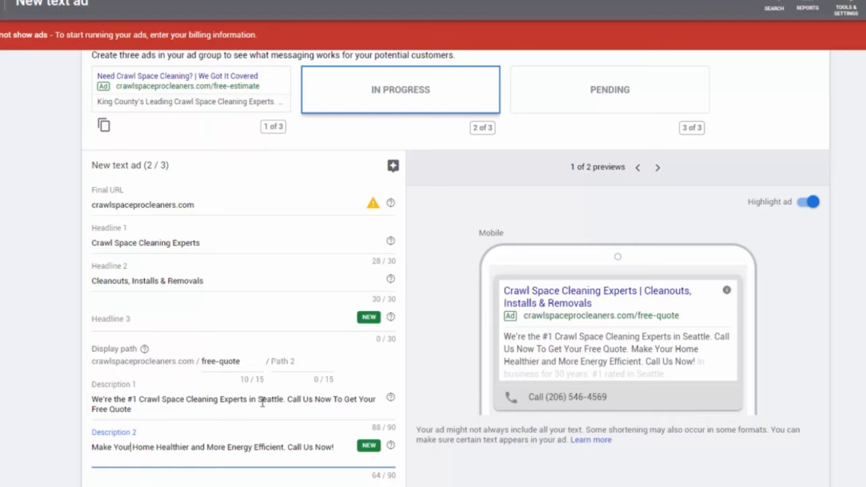
{"action": "left_click", "coordinate": [139, 486]}
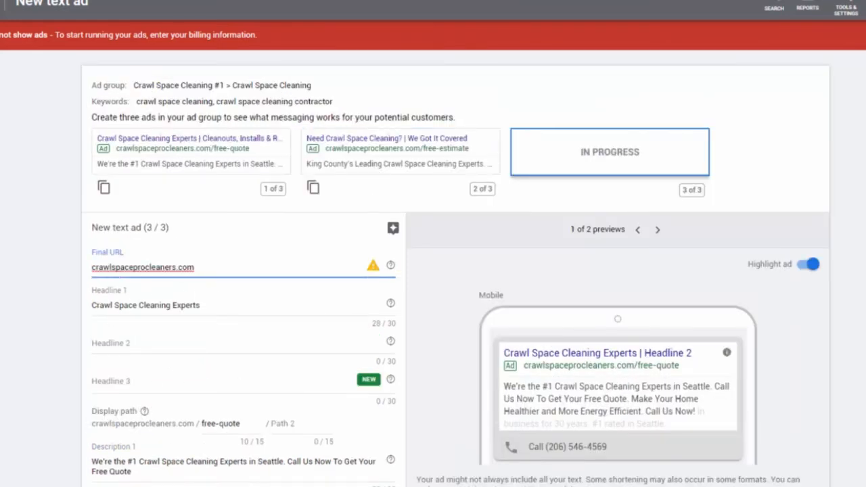
- Set the third ad's Headline 1 to "Get Rid of That Bad Smell" and Headline 2 to "Crawl Space Cleaning Pros"
{"action": "key", "text": "Tab"}
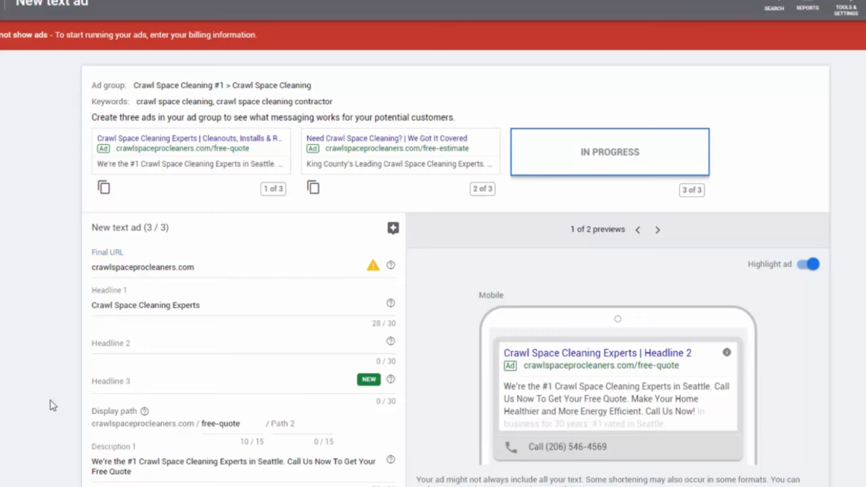
{"action": "left_click_drag", "start_coordinate": [205, 305], "coordinate": [166, 338]}
{"action": "type", "text": "Get Rid of That Bad Smell"}
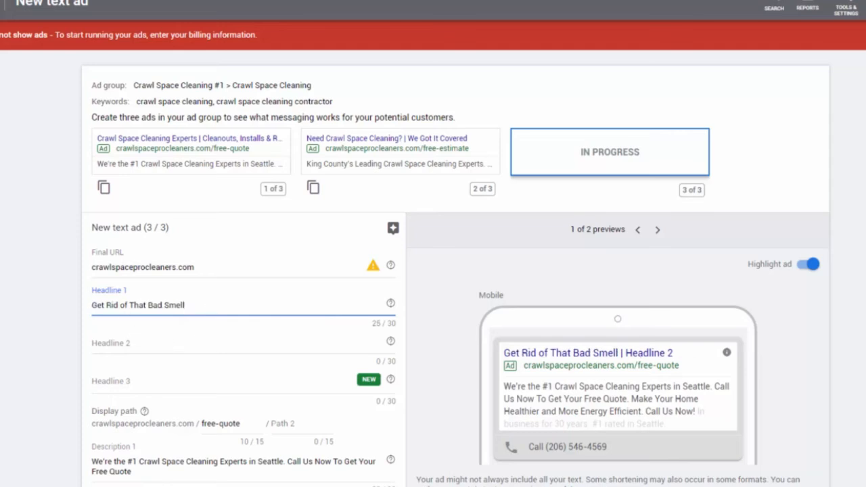
{"action": "key", "text": "alt+Tab"}
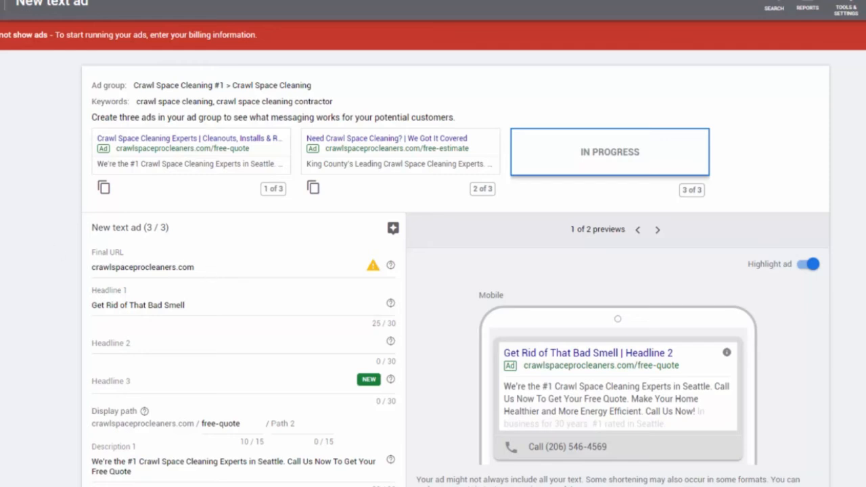
{"action": "left_click", "coordinate": [130, 342]}
{"action": "type", "text": "Crawl Space Cleaning Pros"}
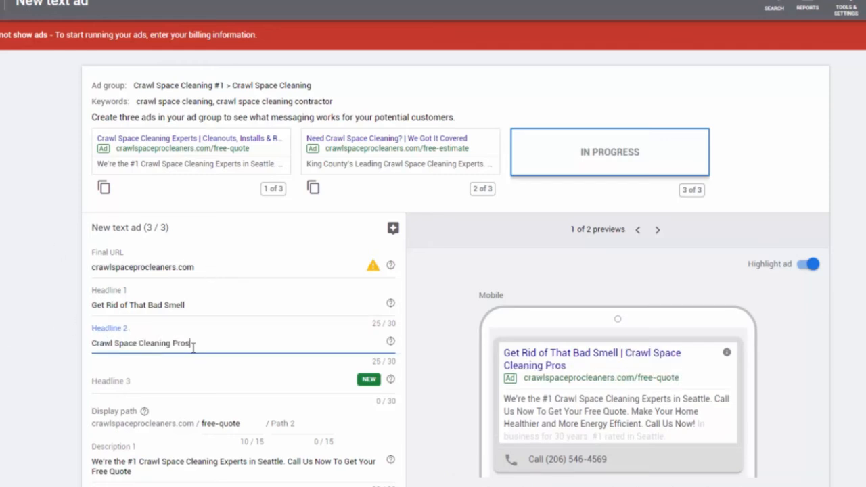
- Replace the third ad's Description 1 with "Strange smells coming from your crawl space? Don't worry we got it covered. Call Us Now!"
{"action": "key", "text": "alt+Tab"}
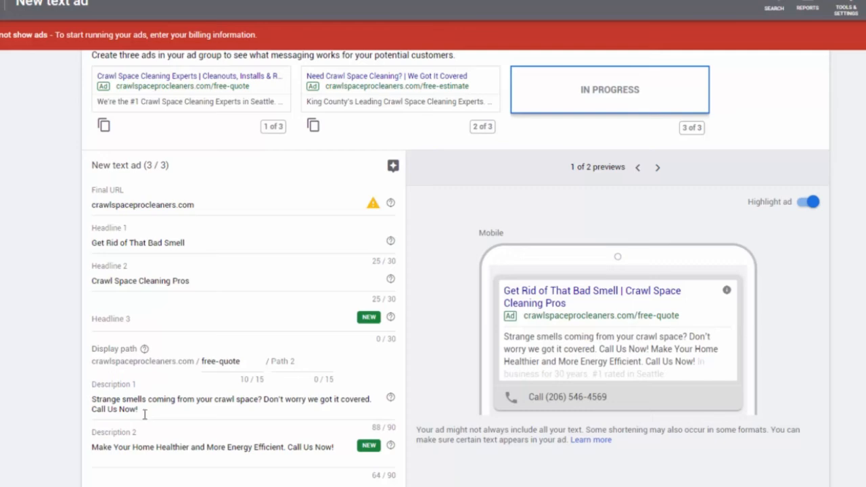
- Replace the third ad's Description 2 with "Get rid of debris & damaged insulation in your crawl space. Get a Free Quote Today!" and save the ads
{"action": "left_click", "coordinate": [224, 447]}
{"action": "triple_click", "coordinate": [226, 446]}
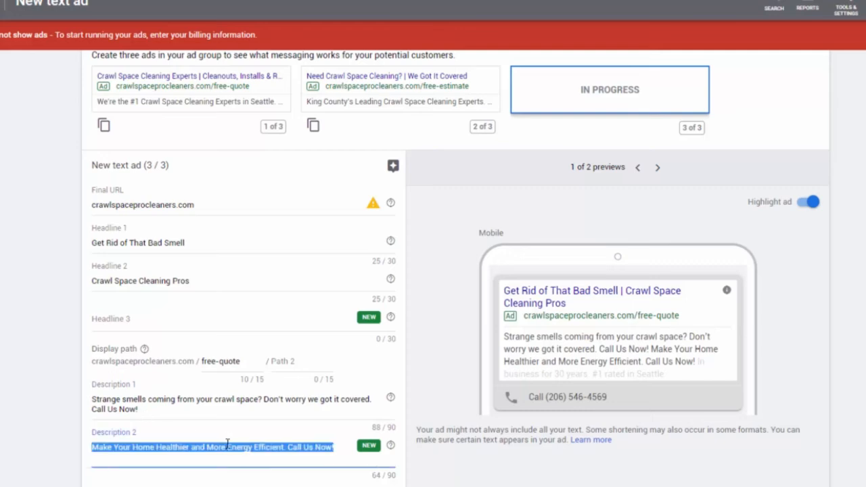
{"action": "type", "text": "Get rid of debris & damaged insulation in your crawl space. Get a Free Quote Today!"}
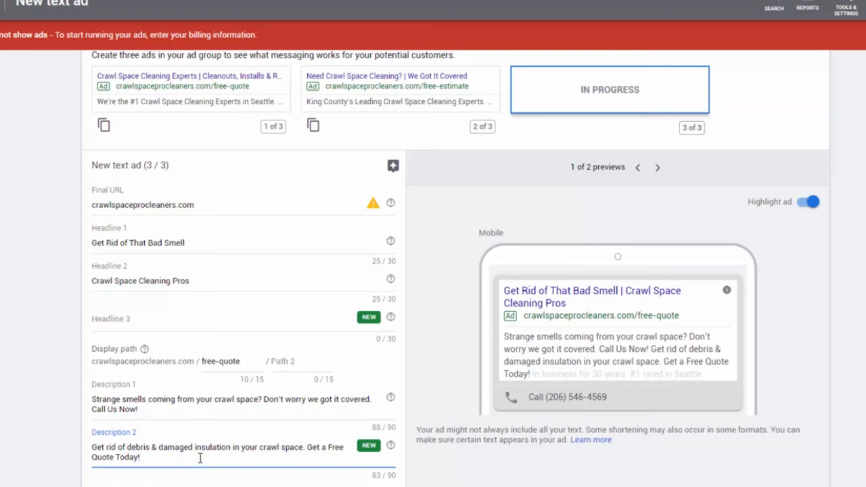
{"action": "left_click", "coordinate": [245, 485]}
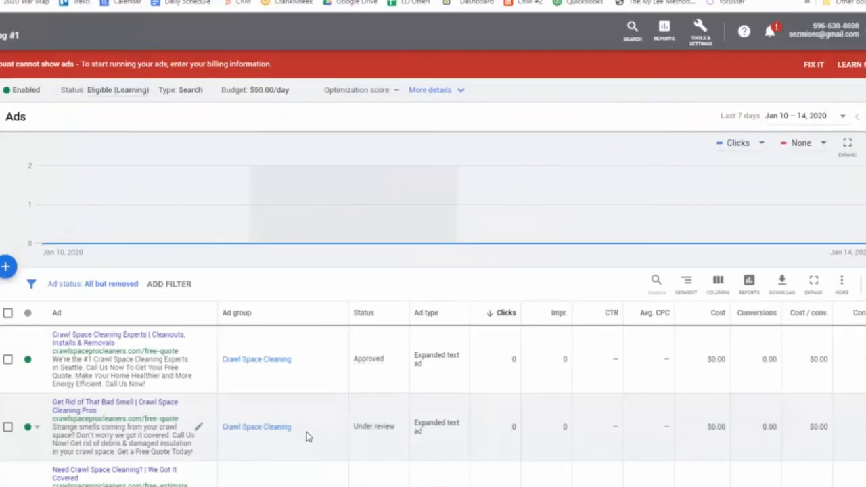
- Review the three new ads in the ads list, including their status, clicks, impressions, CTR, cost and conversions columns
{"action": "scroll", "coordinate": [306, 436], "scroll_direction": "down", "scroll_amount": 1}
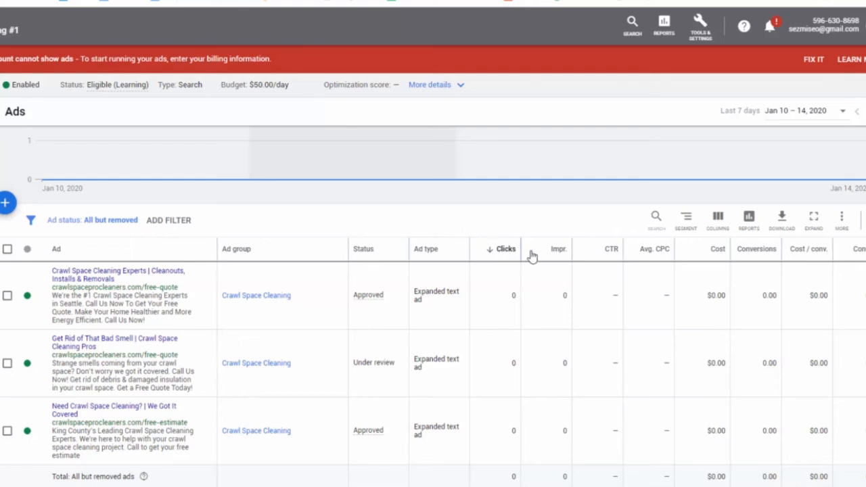
{"action": "mouse_move", "coordinate": [611, 252]}
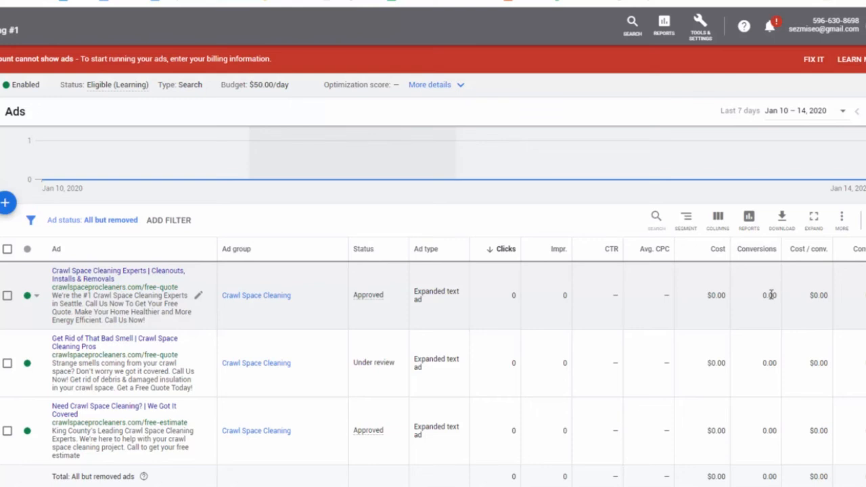
{"action": "left_click_drag", "start_coordinate": [809, 296], "coordinate": [834, 301]}
{"action": "left_click", "coordinate": [749, 298]}
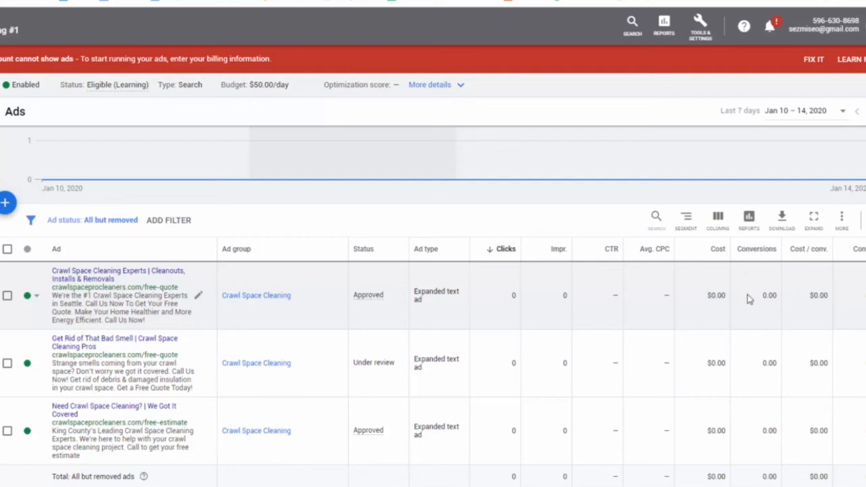